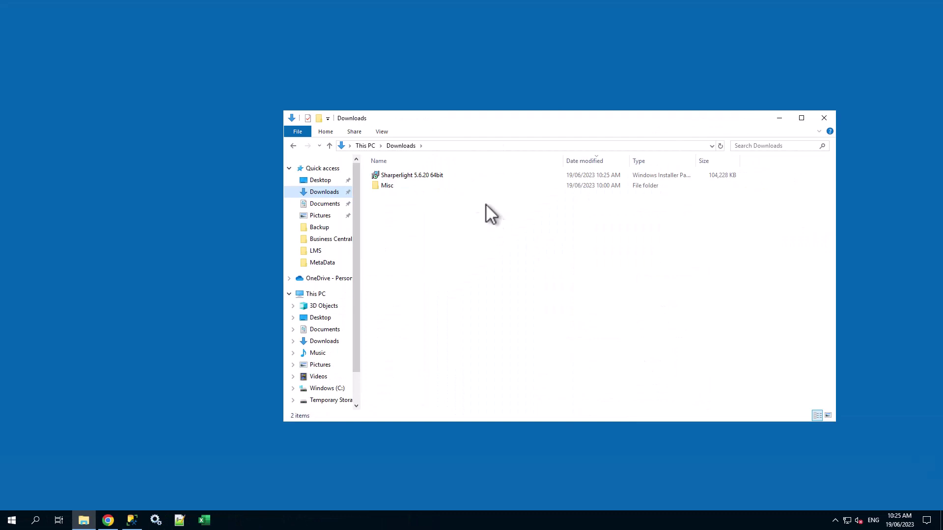
Step: Install Sharperlight 5.6 64bit with the Complete setup type after accepting the licence agreement
double_click(455, 178)
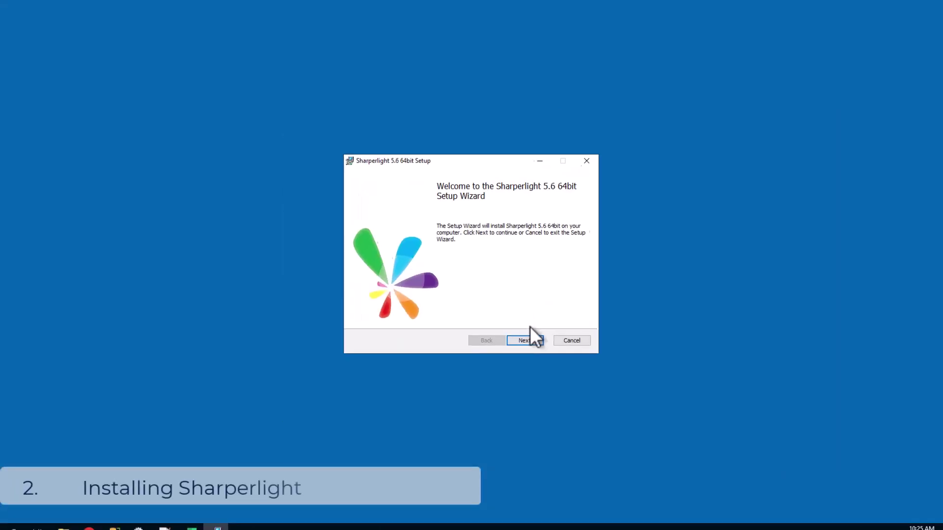
left_click(528, 339)
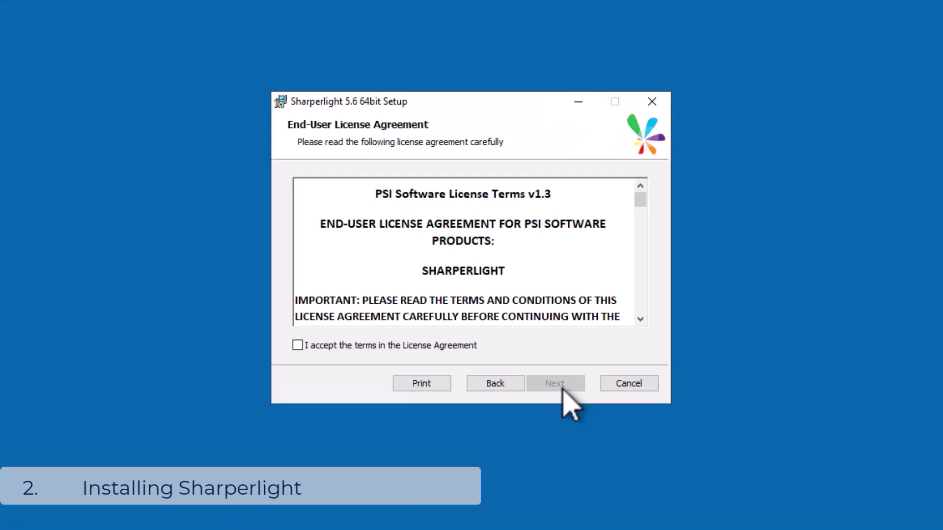
left_click_drag(644, 198, 541, 324)
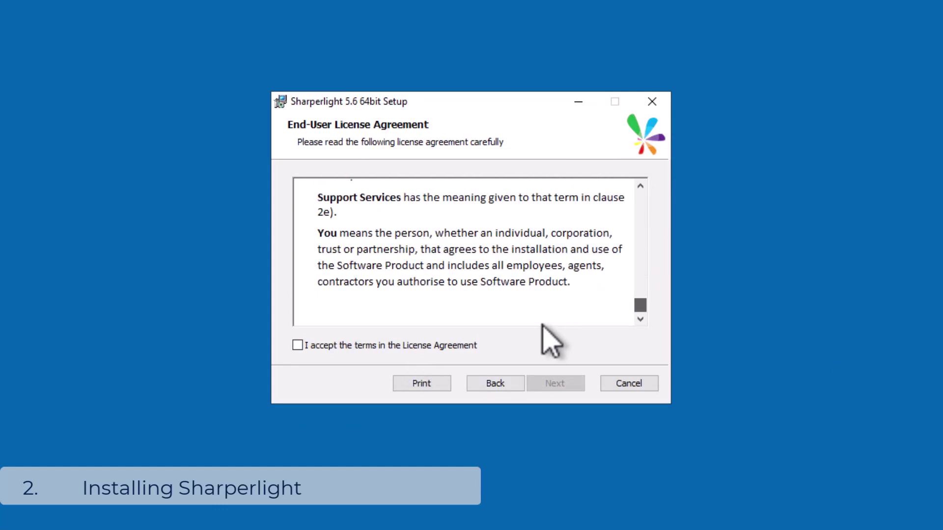
left_click(314, 346)
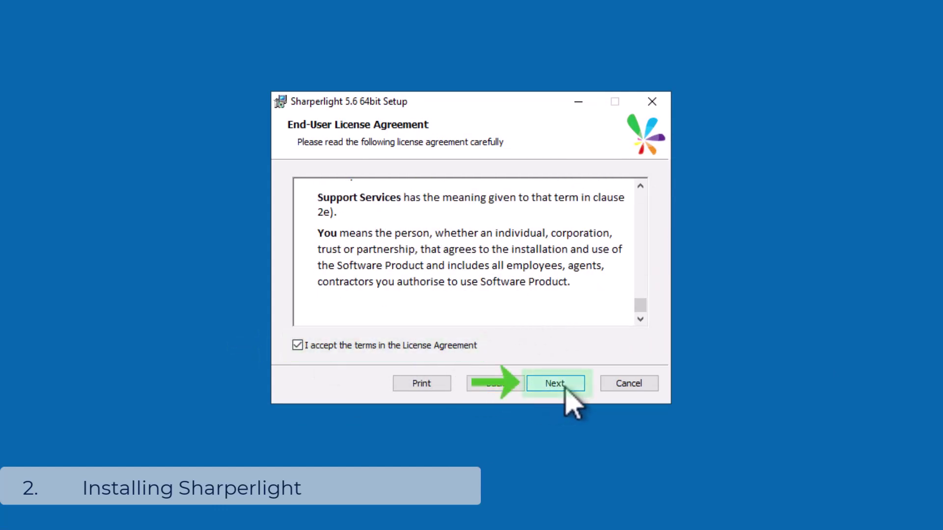
left_click(565, 388)
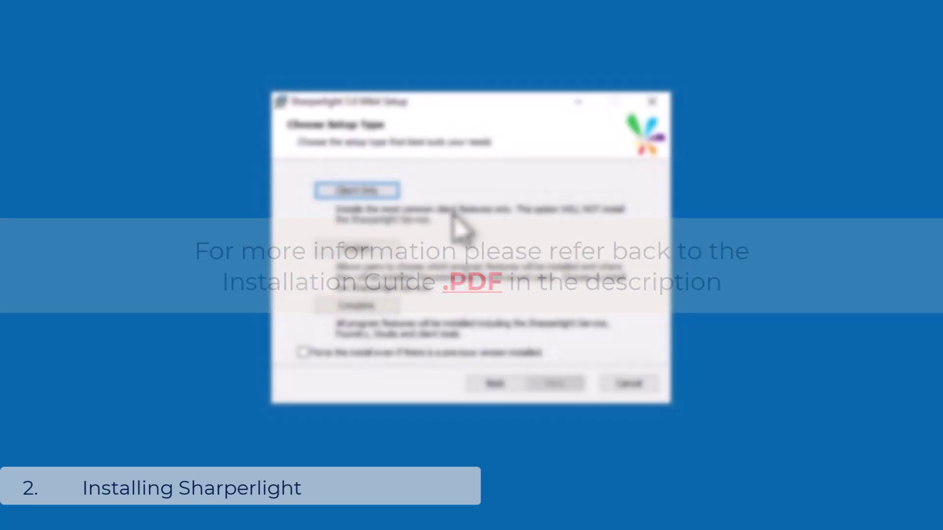
left_click(356, 306)
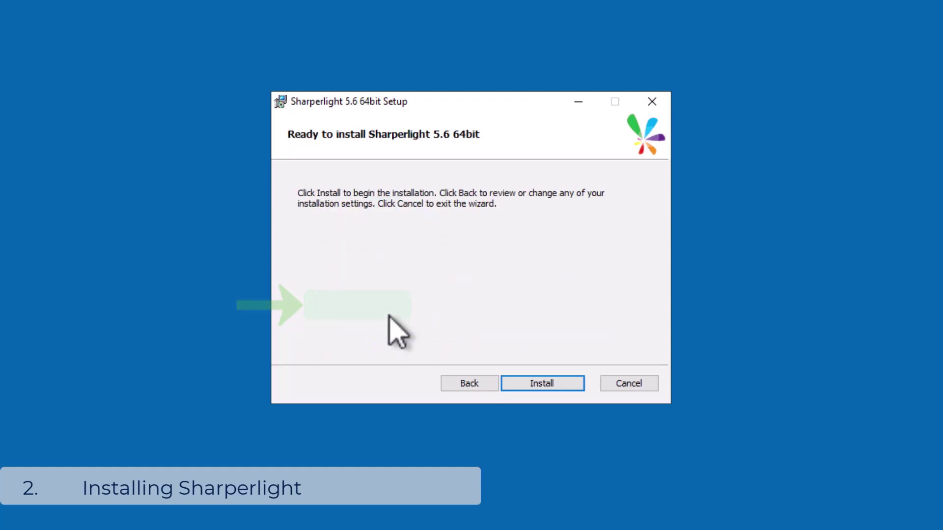
left_click(549, 384)
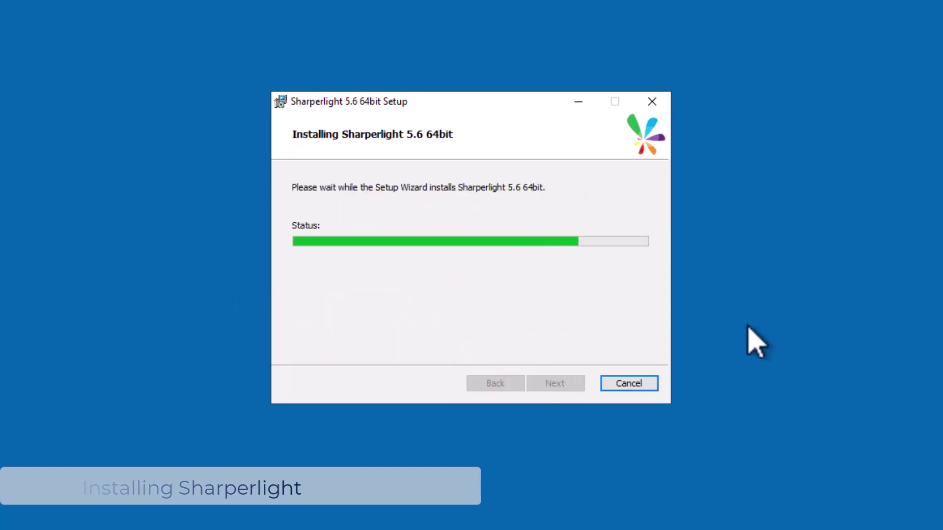
left_click(571, 385)
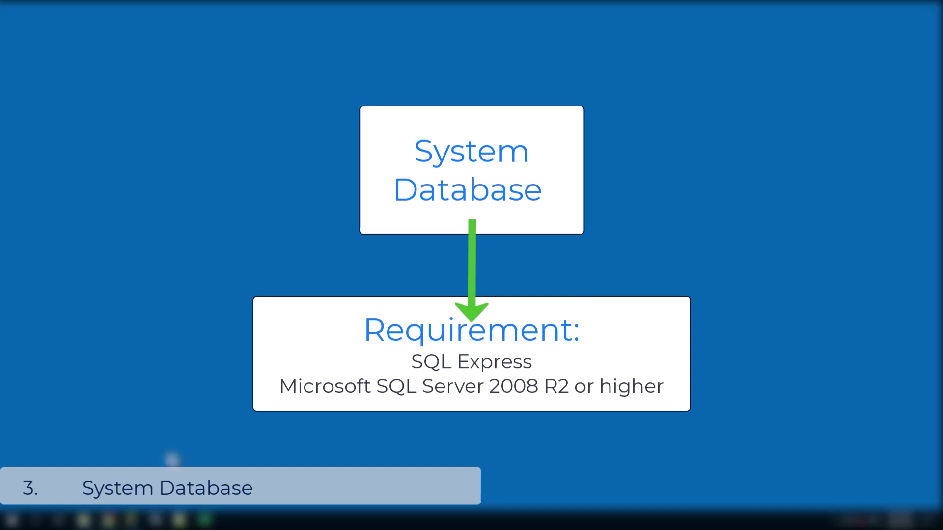
Step: Add a database named Sharperlight under Databases in Management Studio, then minimise the window
left_click(132, 522)
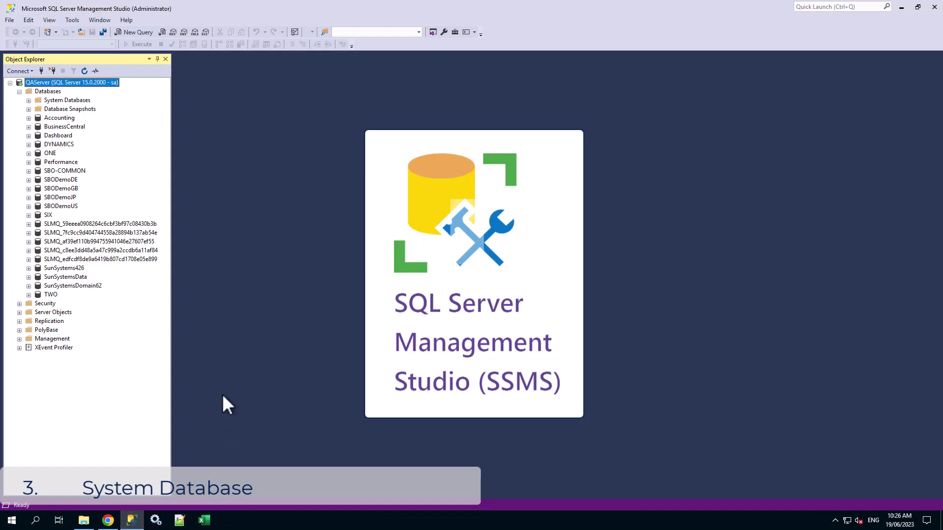
right_click(51, 91)
left_click(87, 99)
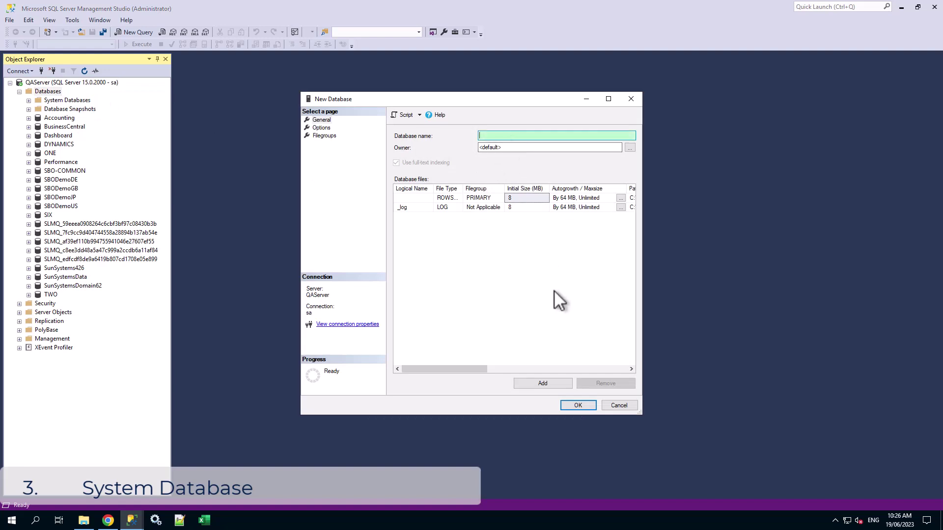
type("Sharperligh")
left_click(579, 405)
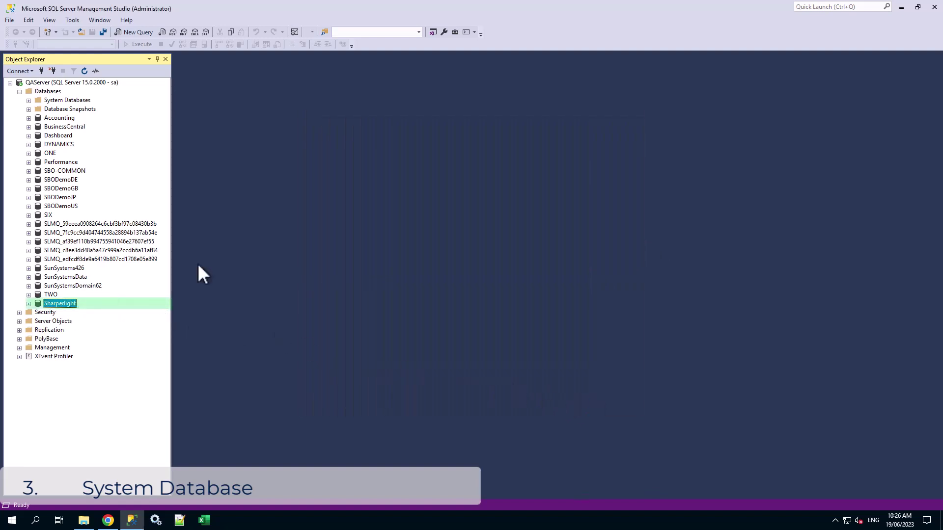
left_click(901, 7)
Step: Search Start for 'application menu', pin Applications Menu to the taskbar and launch it
left_click(12, 520)
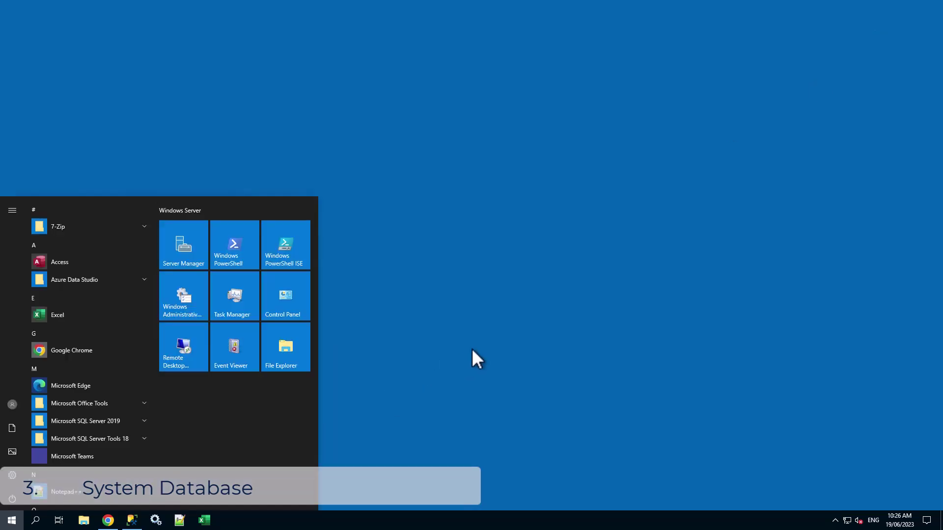
type("application")
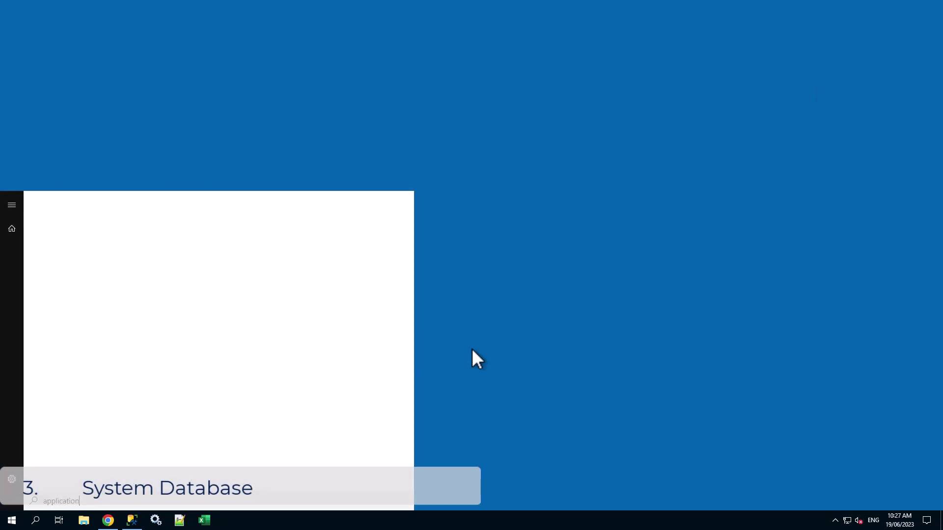
type(" menu")
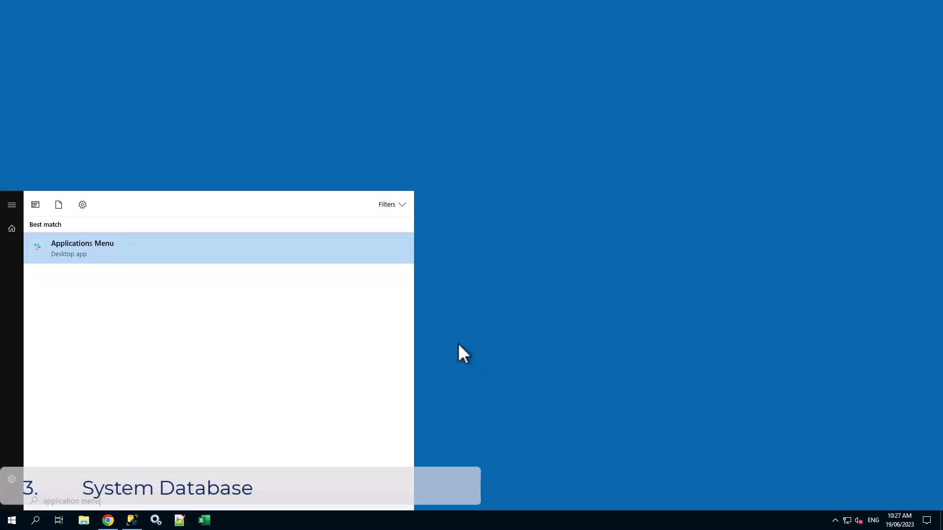
right_click(133, 254)
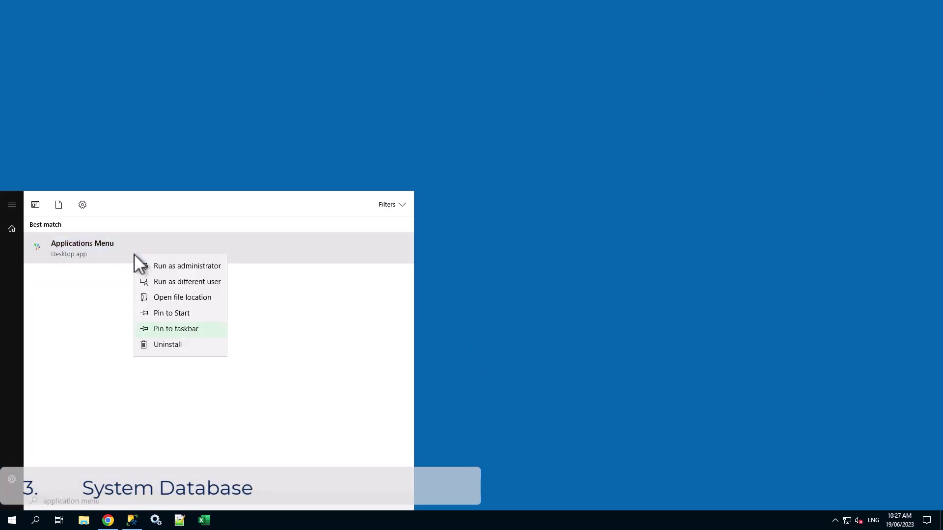
left_click(189, 327)
left_click(545, 385)
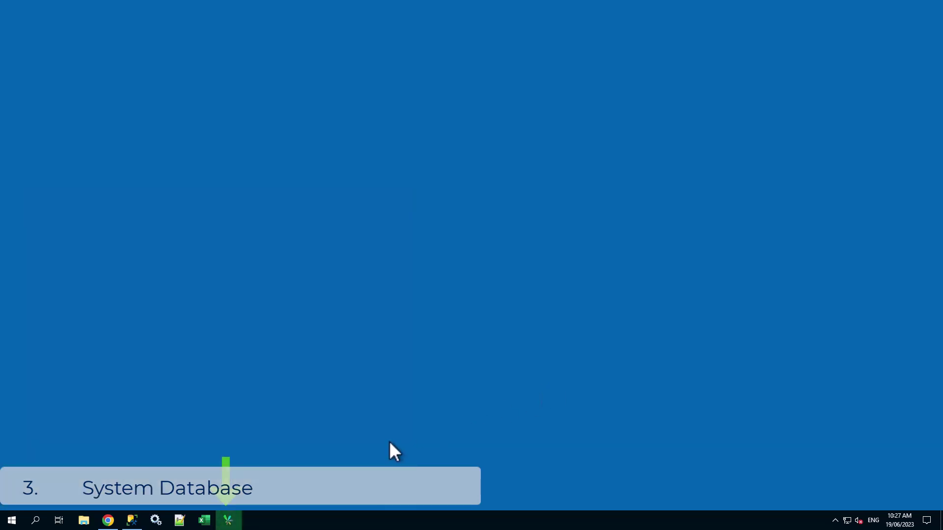
left_click(230, 521)
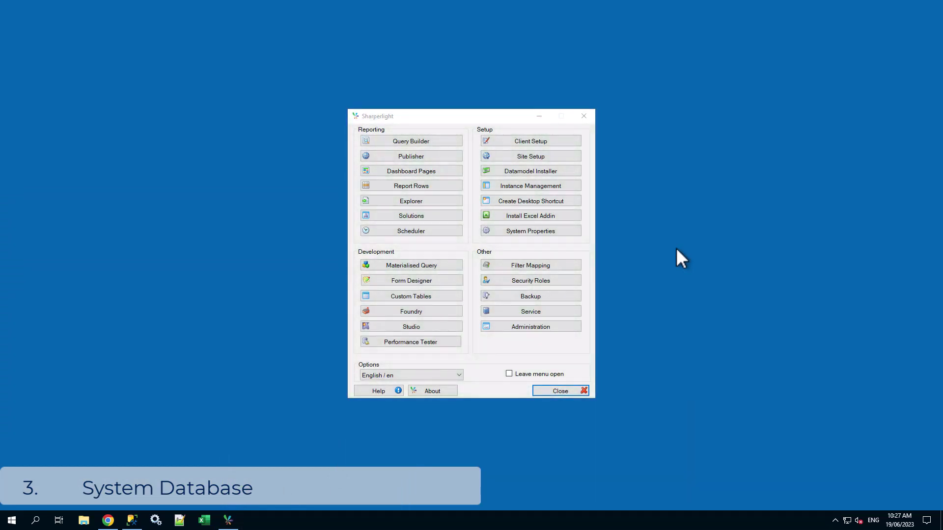
Step: Enter the Initial Catalog, User Name and Password for the server-authentication SQL Server connection
left_click(576, 140)
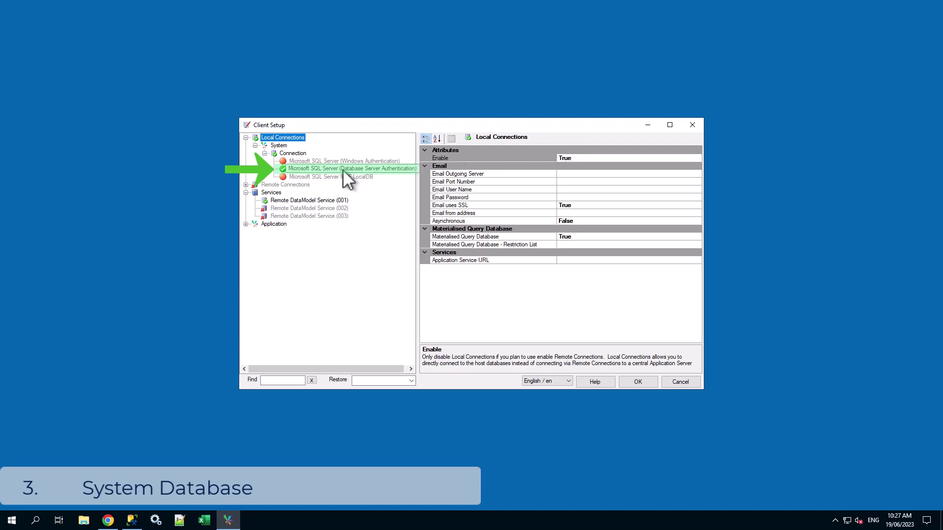
left_click(326, 168)
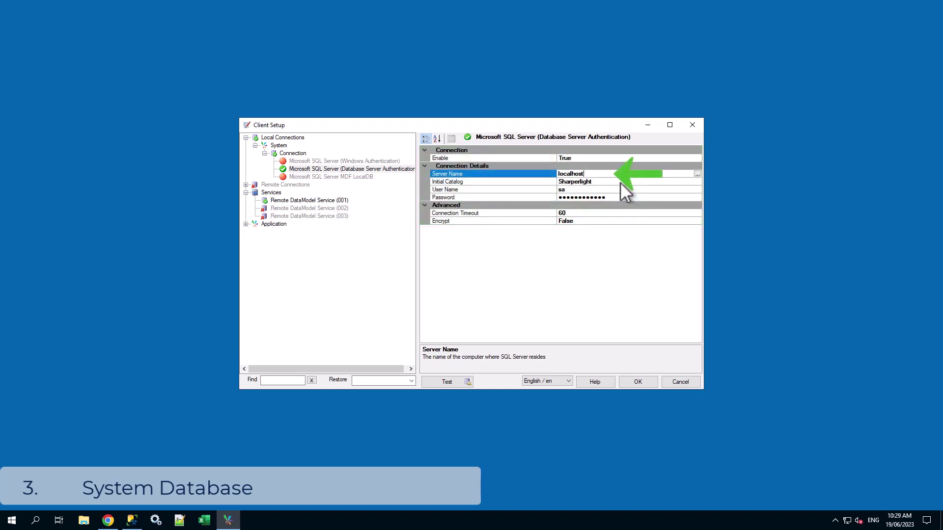
left_click(621, 182)
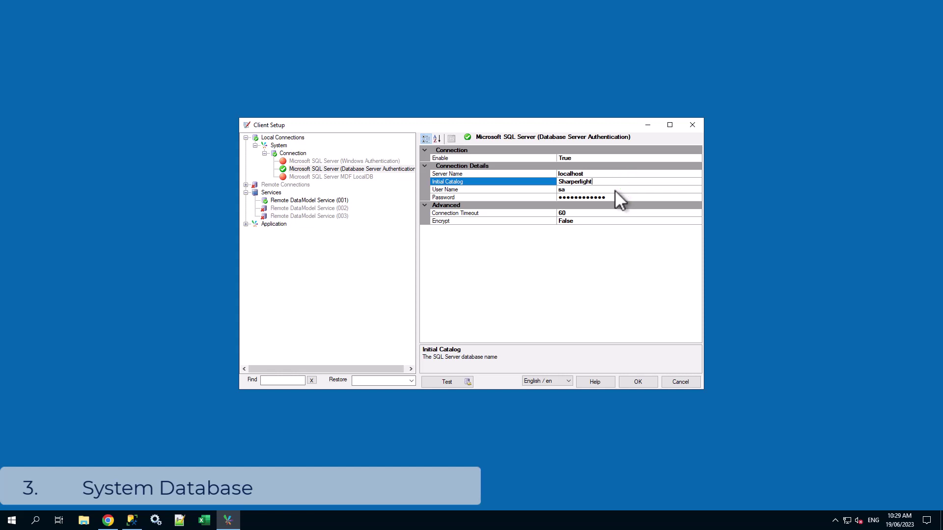
left_click(615, 190)
left_click(627, 198)
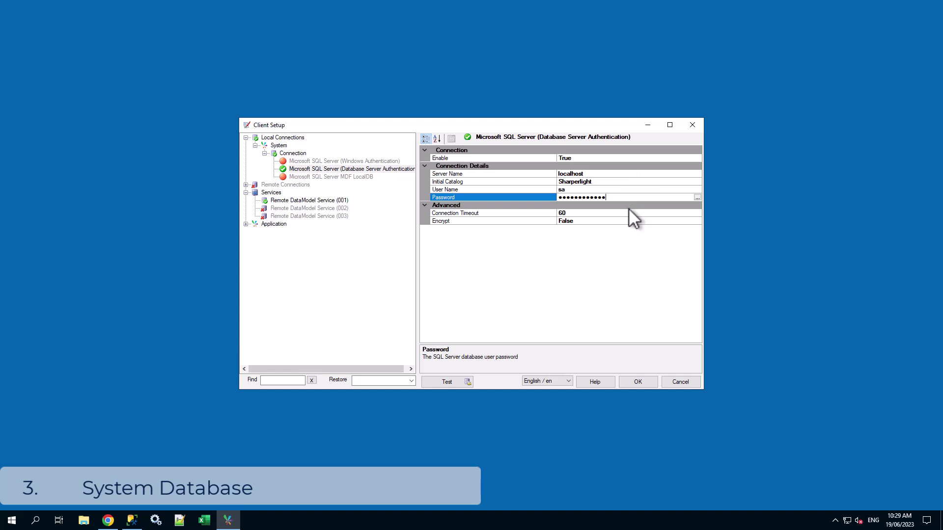
Step: Test the connection, install the missing System Database tables, and save the settings
left_click(458, 383)
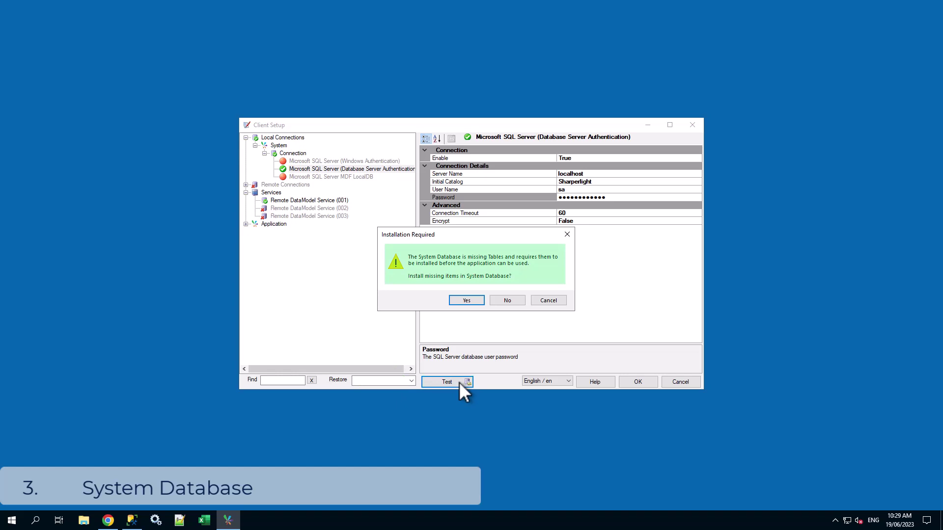
left_click(467, 300)
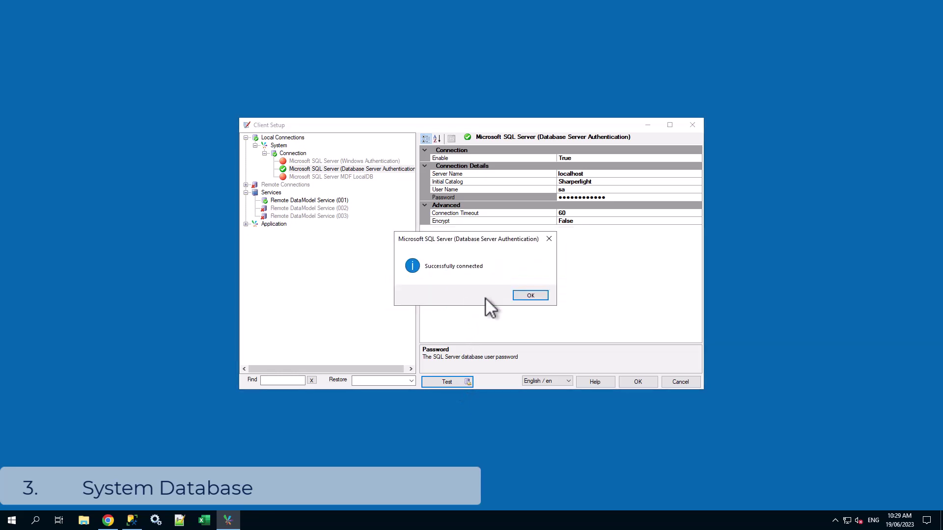
left_click(533, 295)
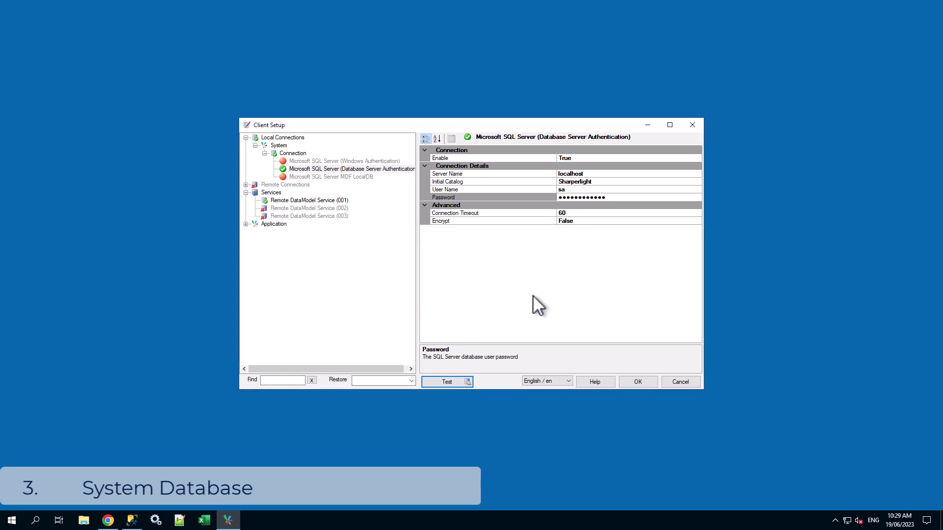
left_click(638, 379)
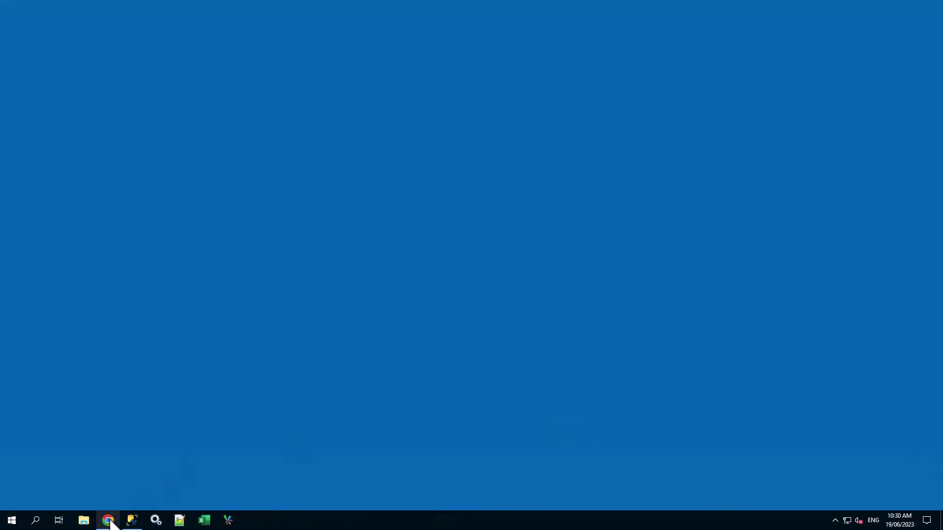
Step: Download the BusCentral datamodel from the Datamodels page and open the SAP Business One folder
left_click(109, 522)
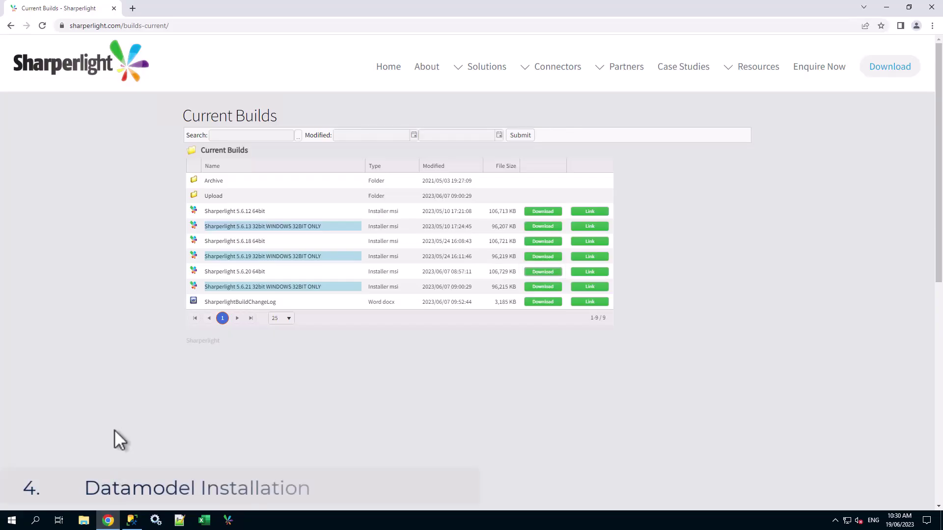
mouse_move(752, 79)
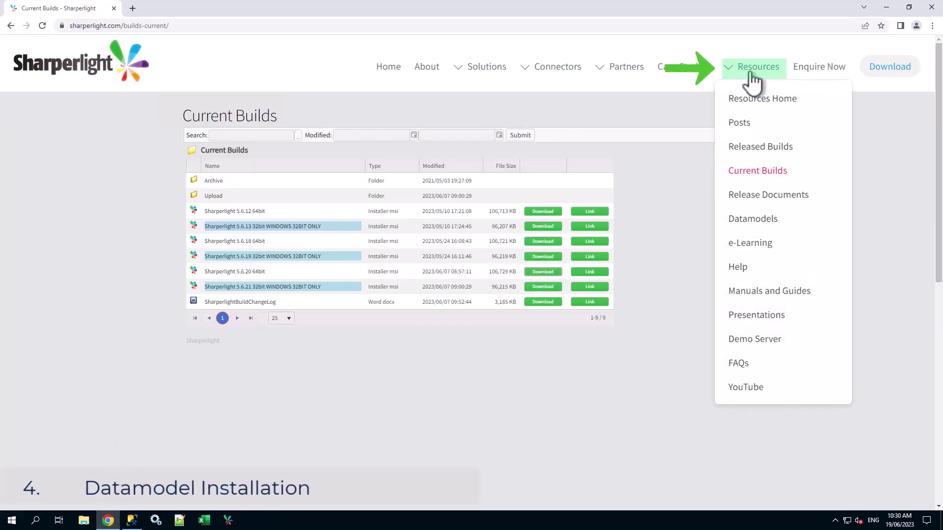
left_click(756, 222)
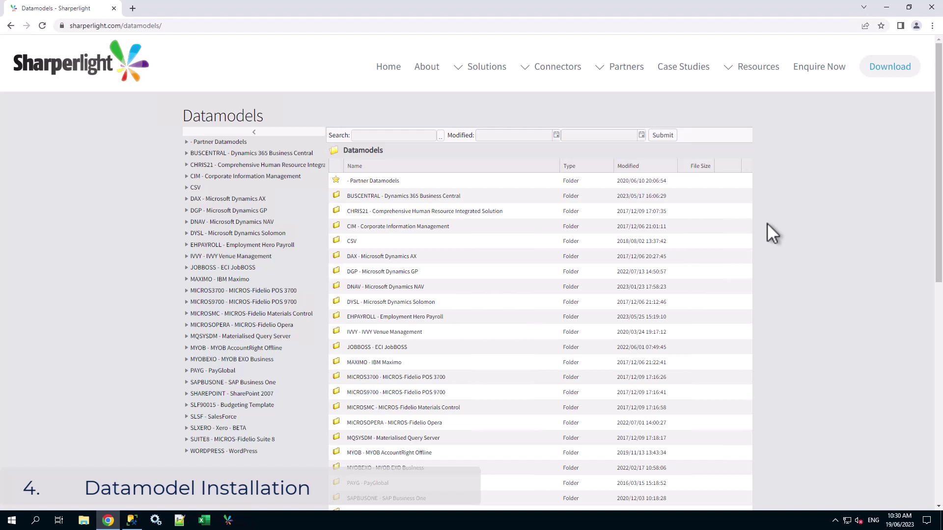
double_click(396, 197)
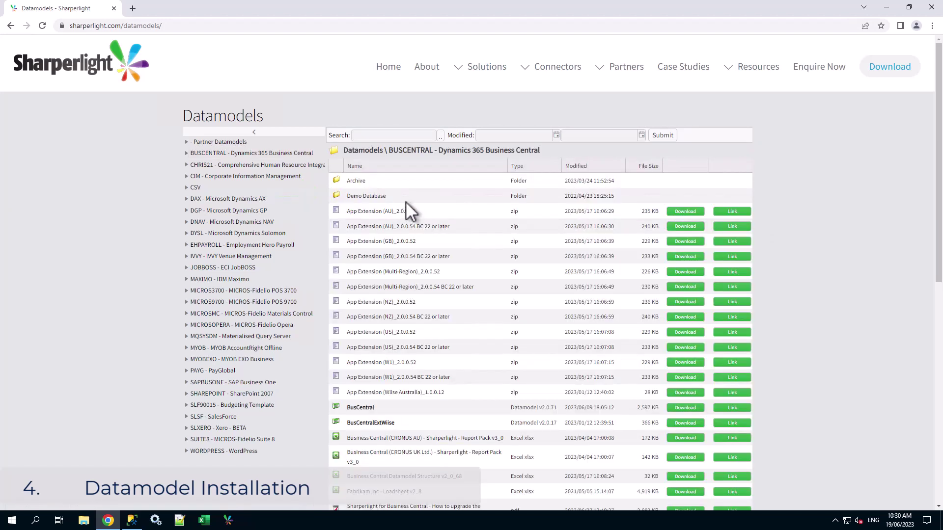
scroll(406, 204, "down", 2)
left_click(686, 311)
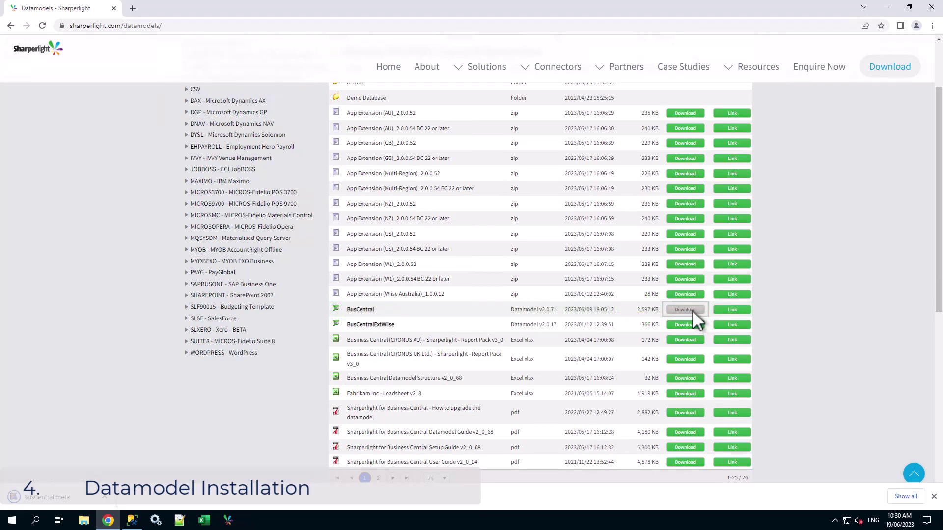
scroll(543, 309, "up", 2)
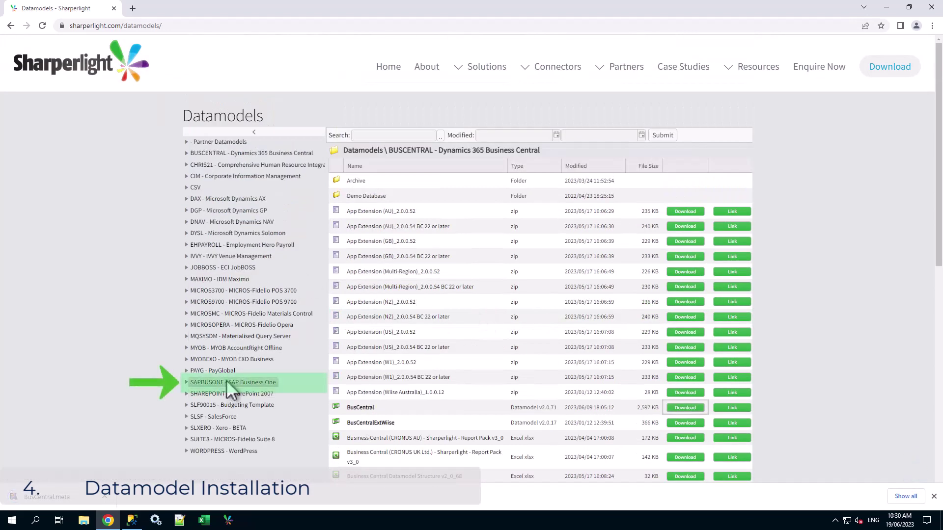
double_click(226, 382)
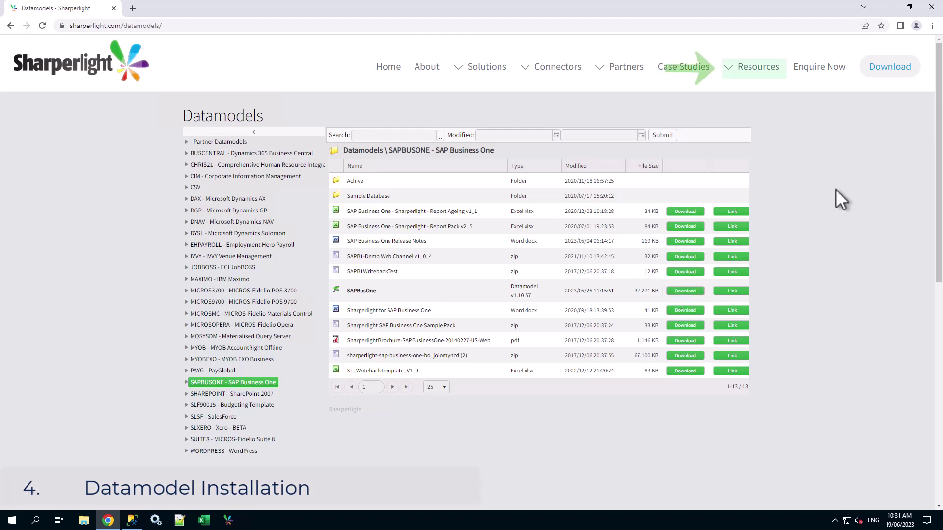
Step: Download Sample Accounting v1_2 from the Manuals and Guides Sample Demo Data folder
mouse_move(757, 75)
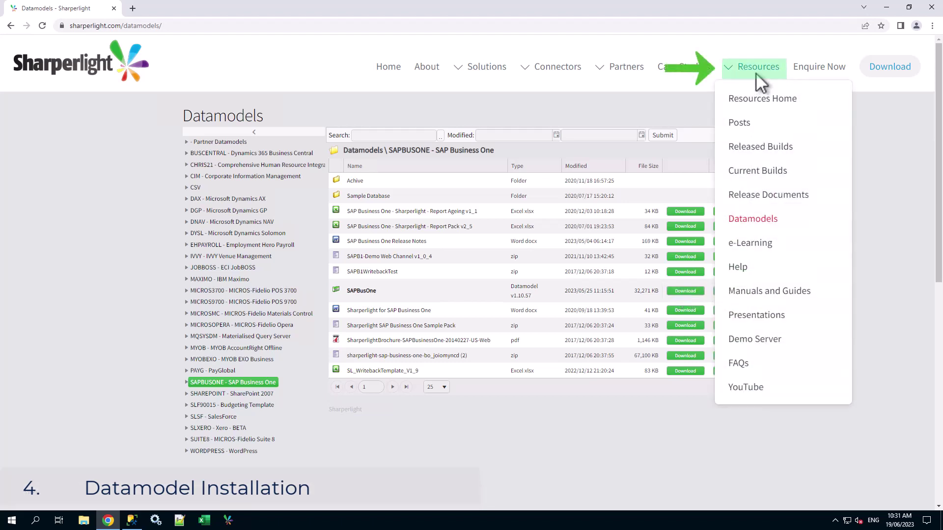
left_click(797, 291)
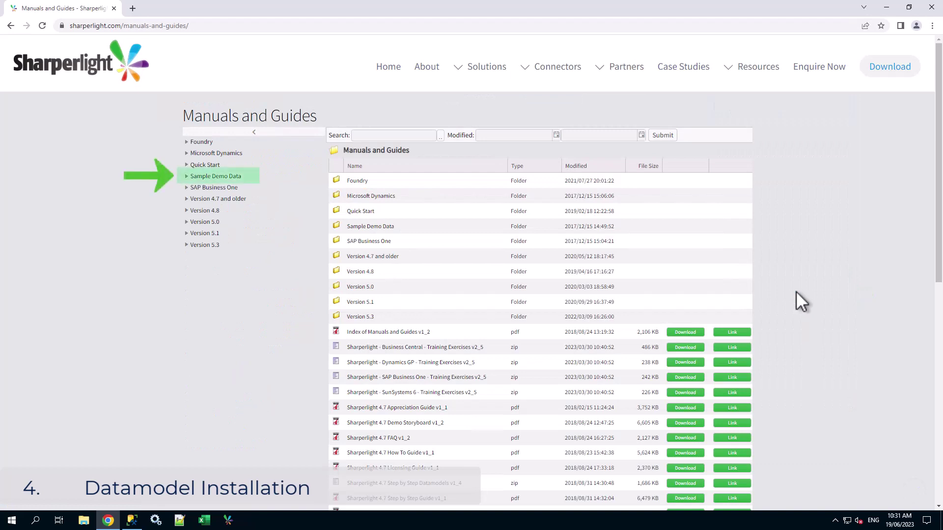
left_click(231, 176)
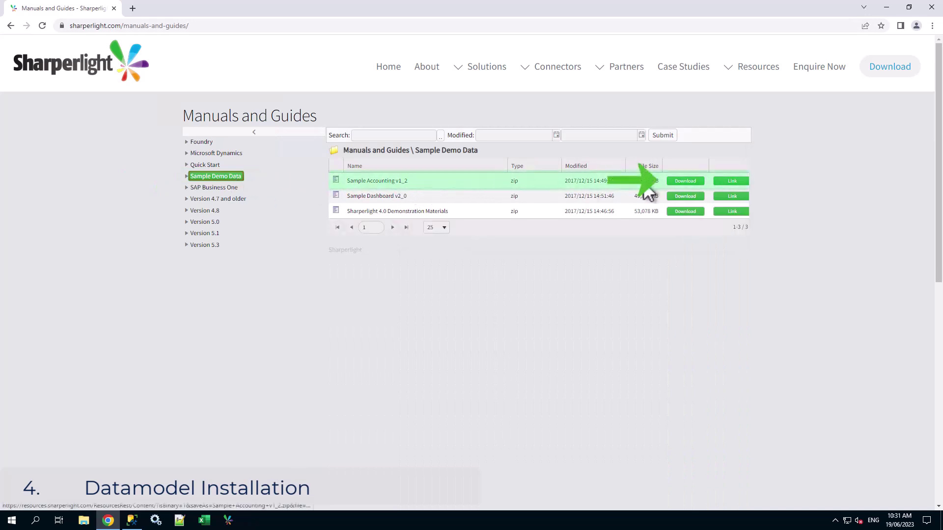
left_click(691, 181)
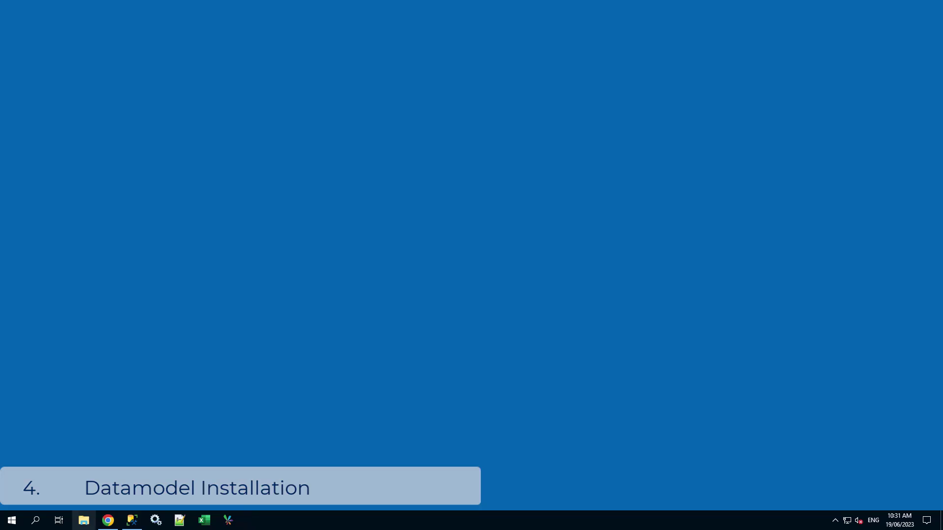
Step: Add the Accounting file from Downloads\Sample Accounting v1_2 to the Datamodel Installer and finish
left_click(229, 524)
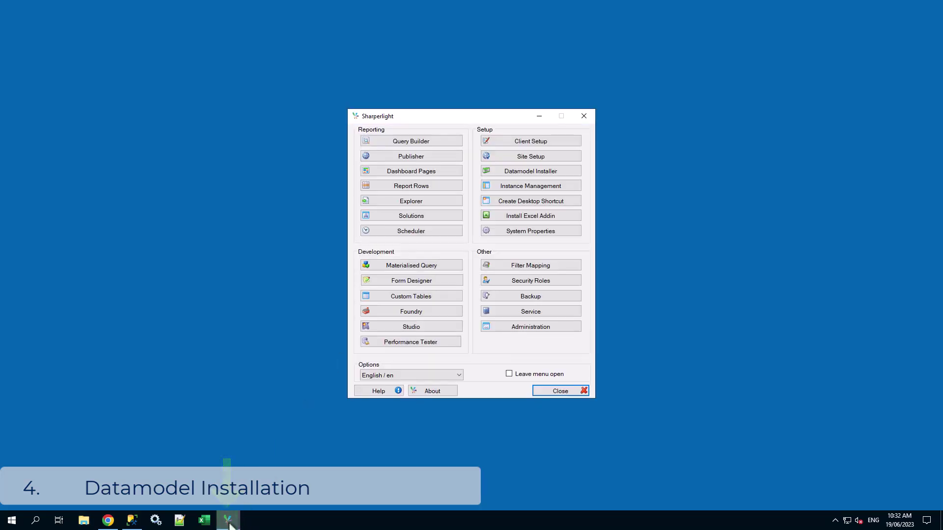
left_click(576, 170)
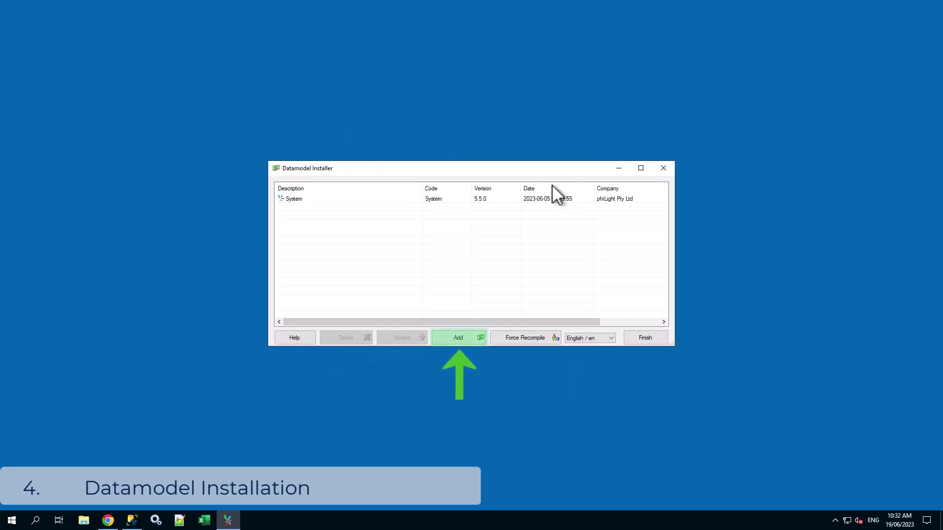
left_click(468, 338)
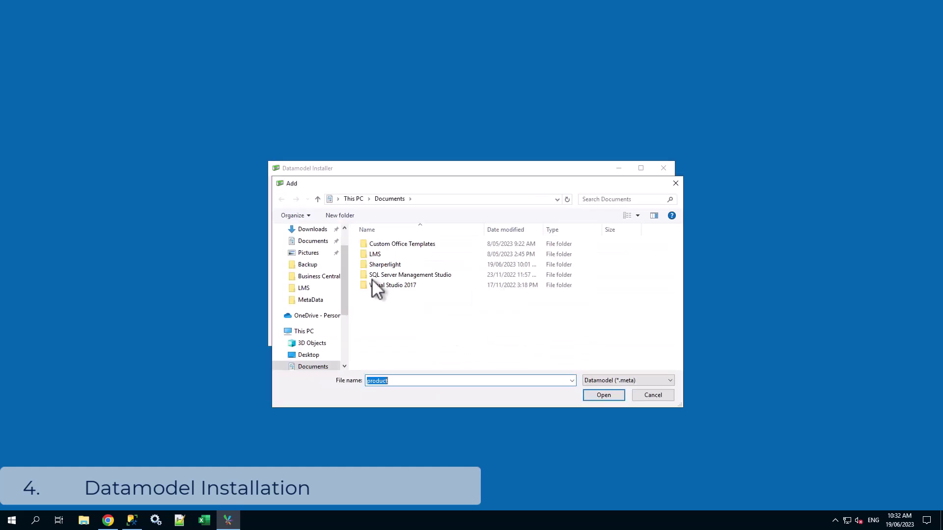
left_click(313, 229)
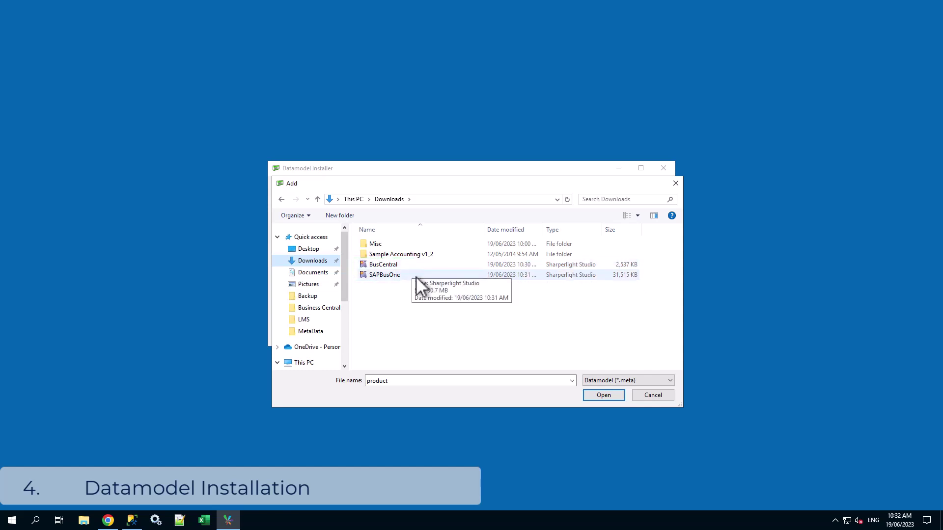
double_click(443, 256)
left_click(424, 247)
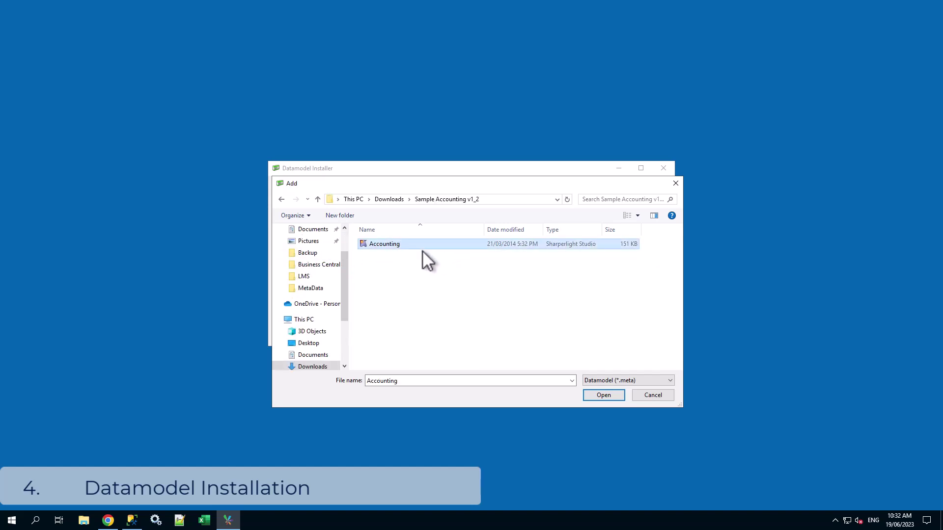
left_click(608, 395)
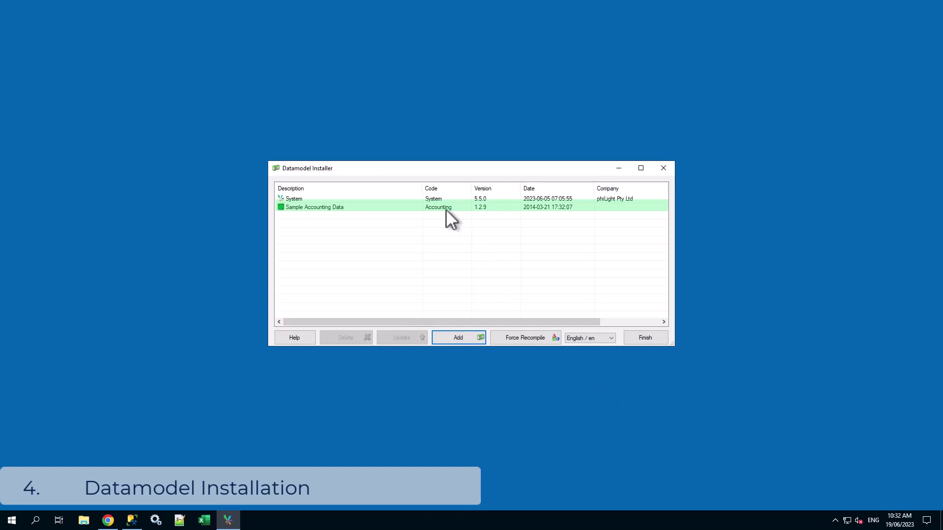
left_click(644, 338)
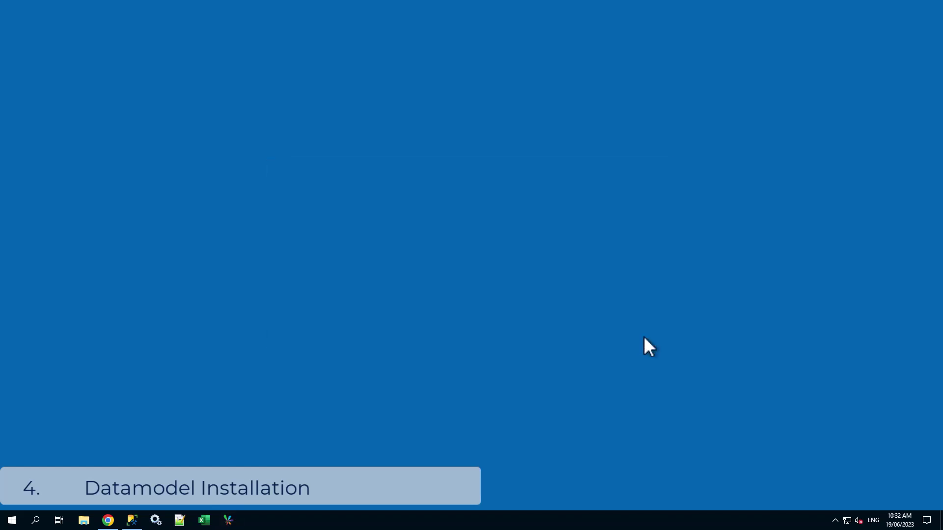
left_click(230, 522)
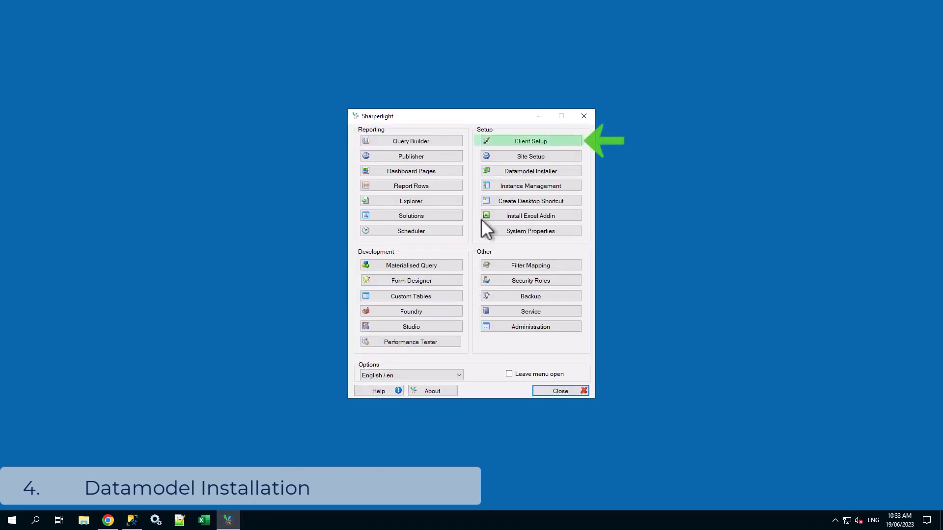
Step: Test the Sample Accounting Data connection to the Accounting catalog and confirm it succeeds
left_click(562, 140)
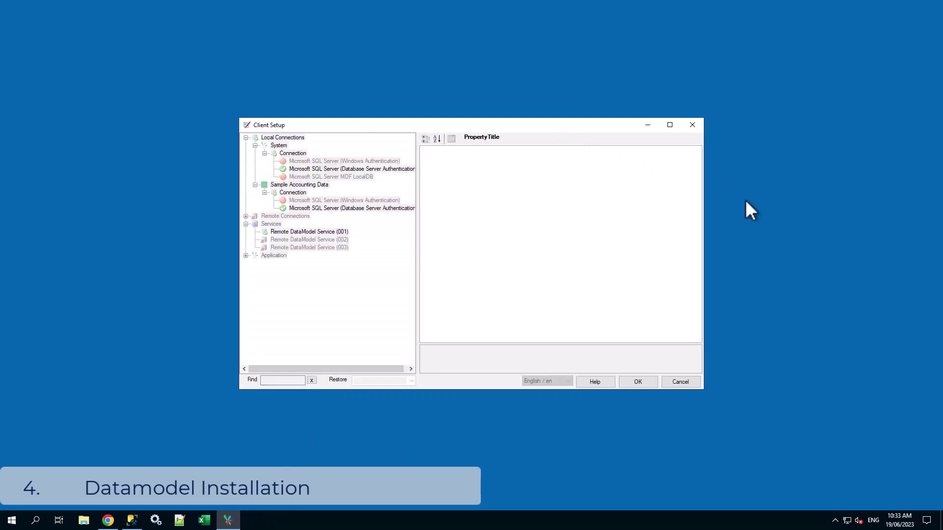
left_click(382, 208)
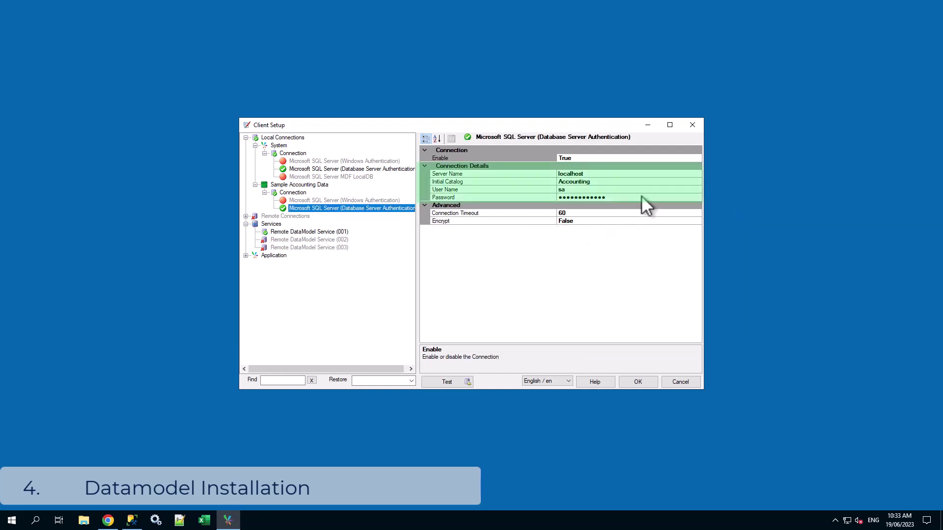
left_click(612, 182)
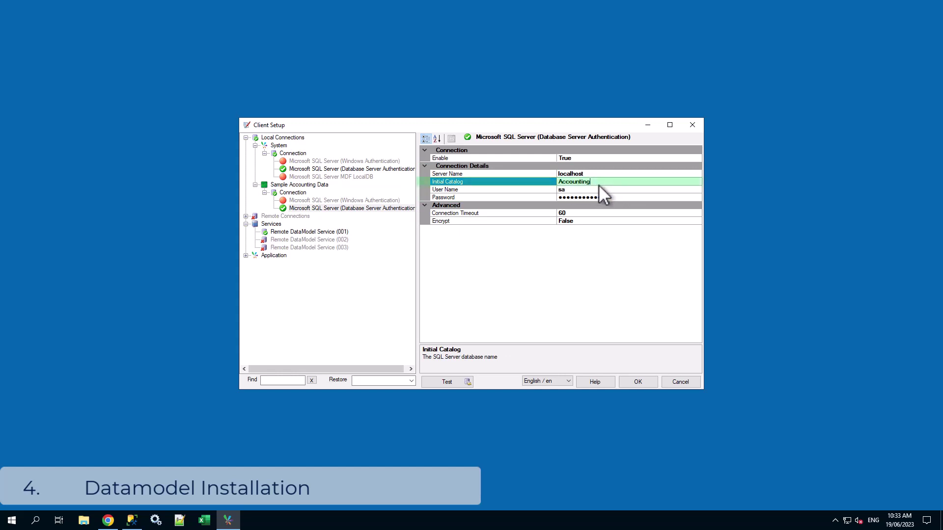
left_click(132, 521)
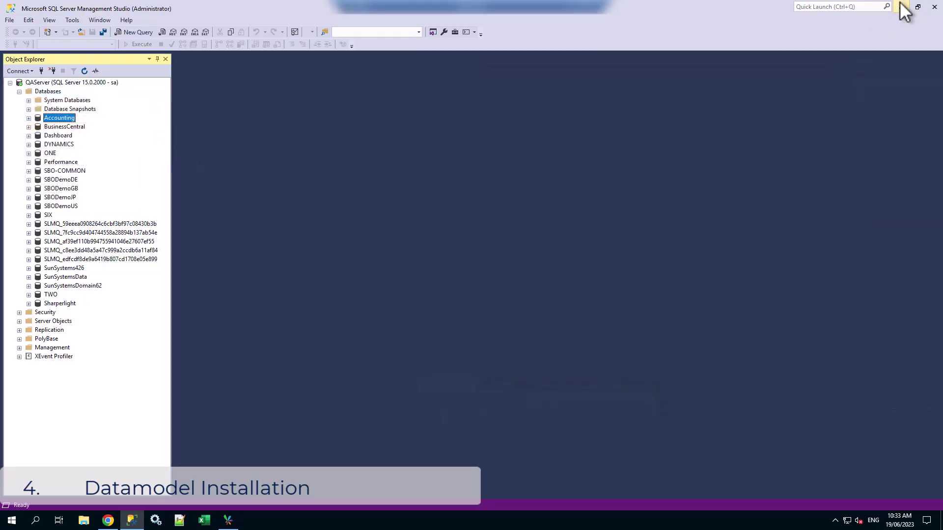
left_click(901, 6)
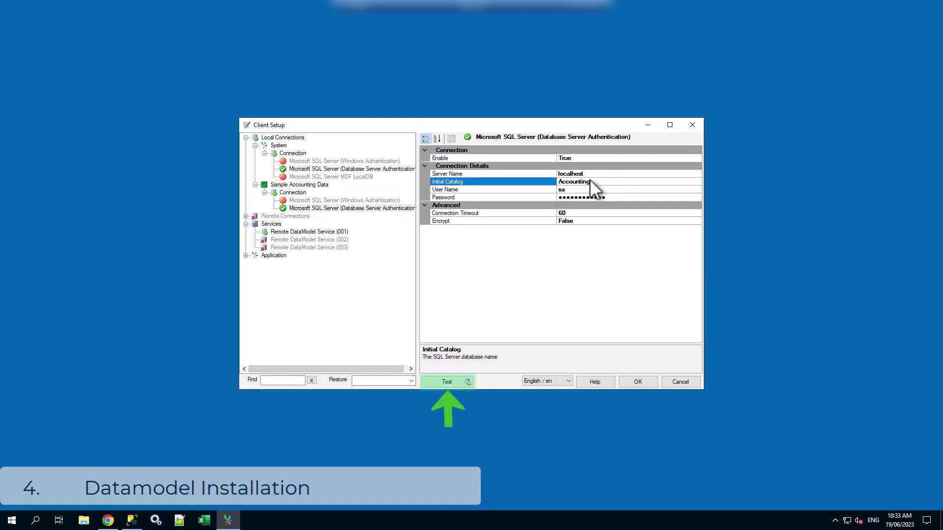
left_click(460, 384)
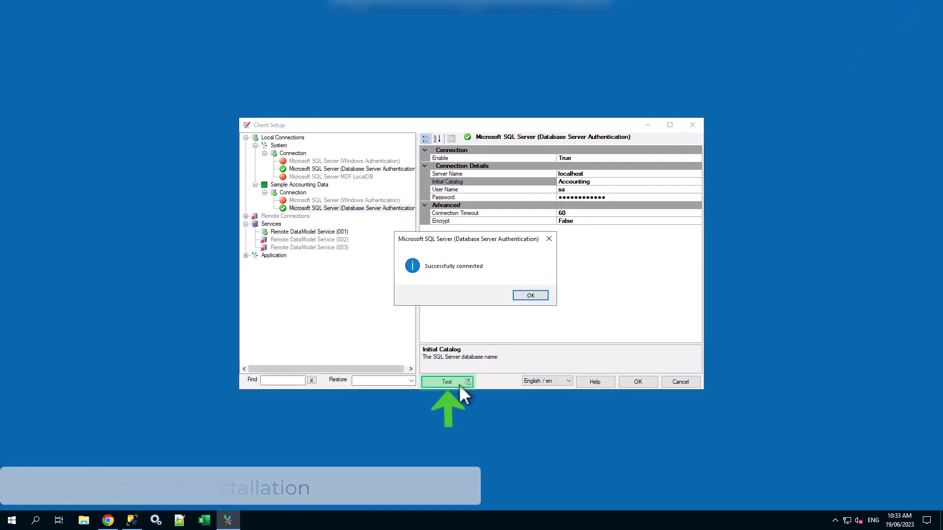
left_click(530, 296)
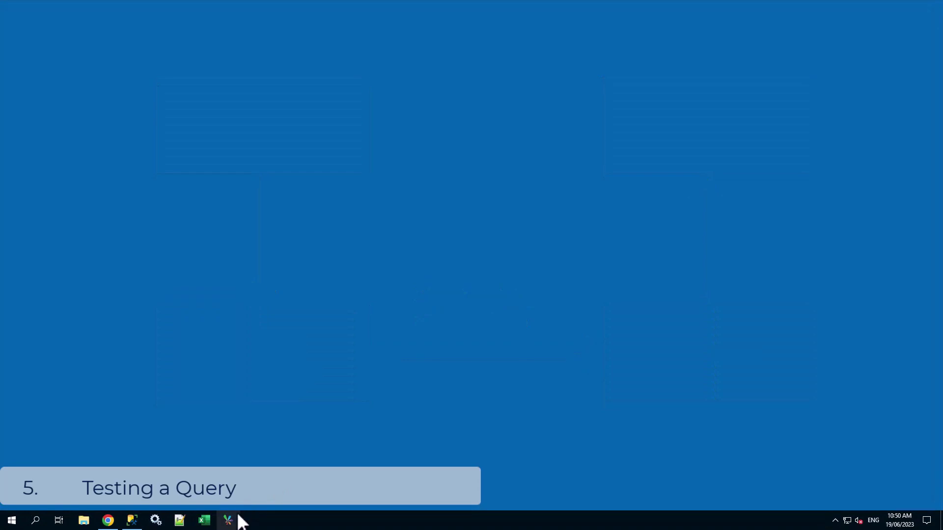
Step: Launch Query Builder from the launcher and log in to Sample Accounting Data
left_click(231, 519)
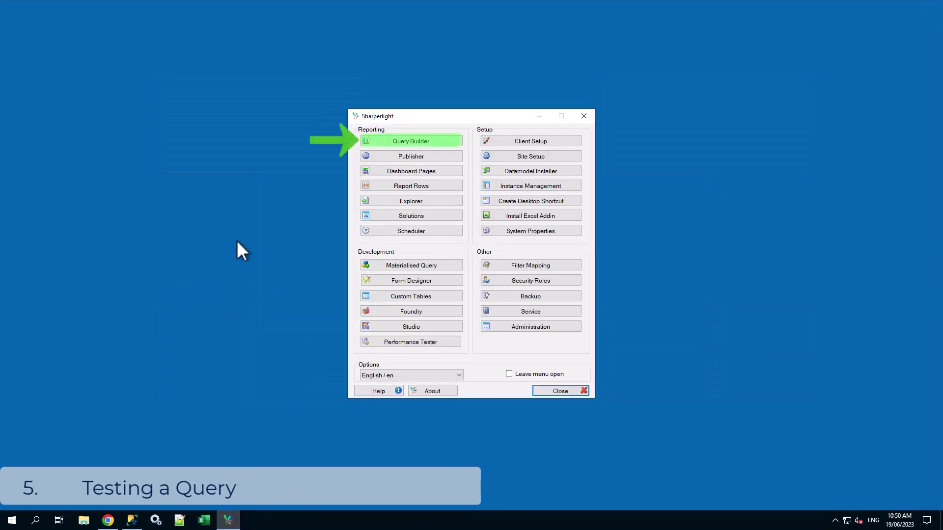
left_click(455, 145)
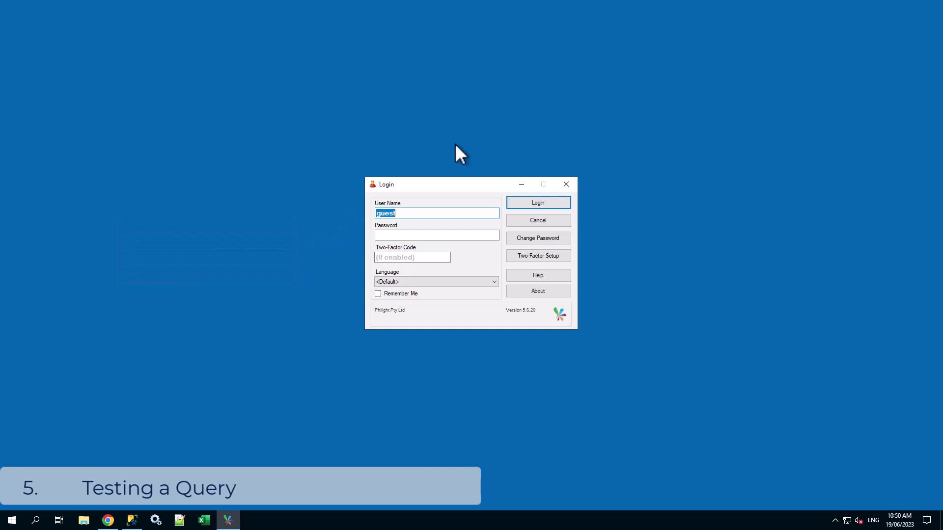
left_click(552, 203)
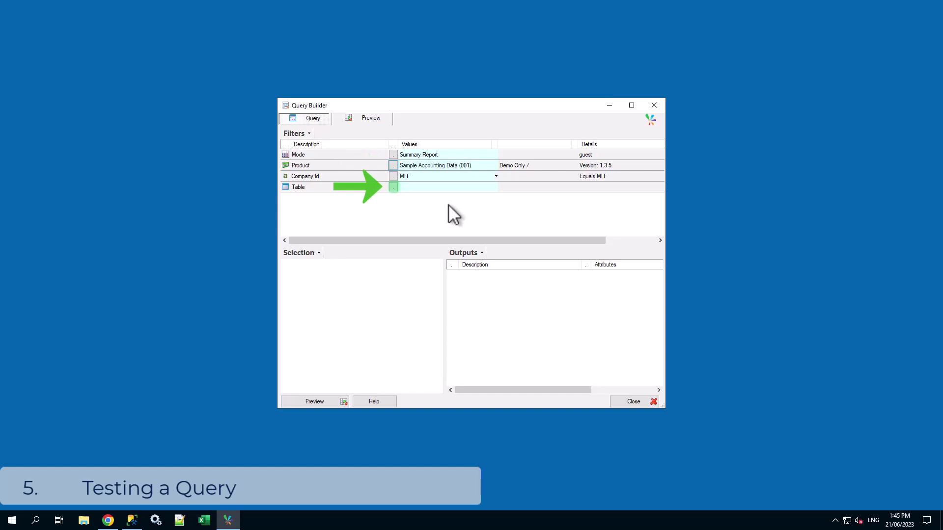
Step: Query the Journal Type table with Journal Type Id and Journal Type outputs, then preview
left_click(393, 187)
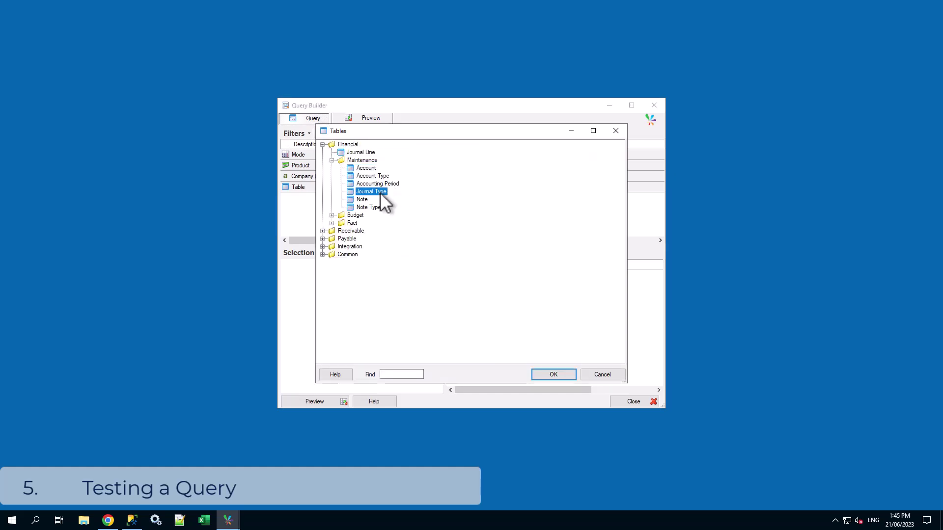
left_click(552, 375)
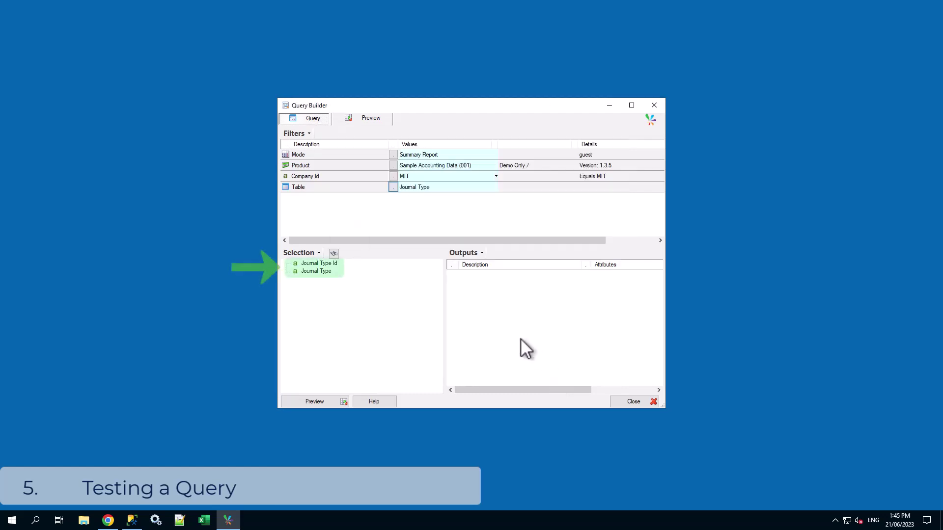
double_click(326, 267)
double_click(325, 271)
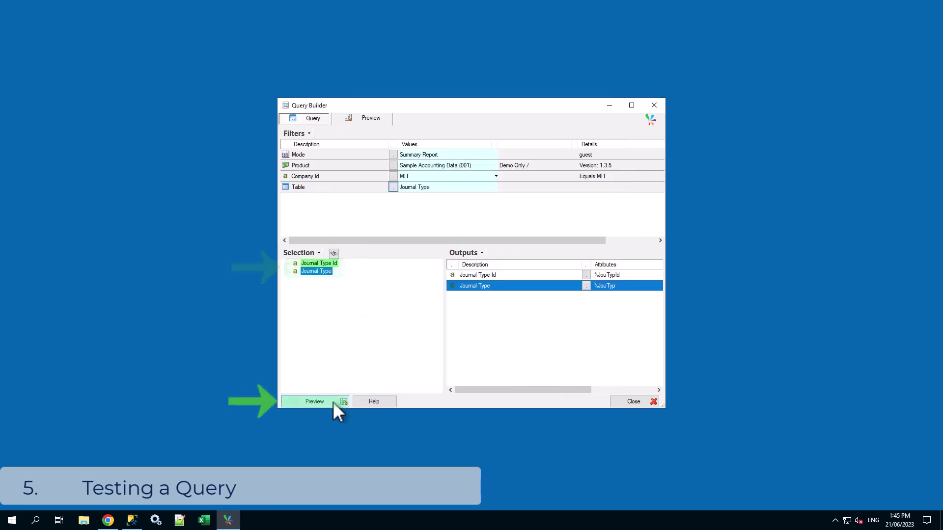
left_click(333, 402)
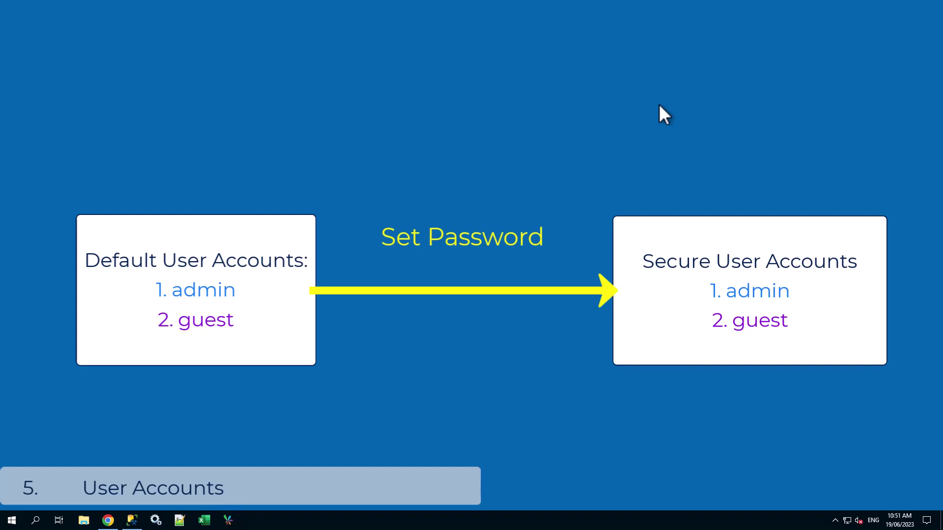
Step: Open Site Setup from the launcher and sign in as administrator
left_click(228, 520)
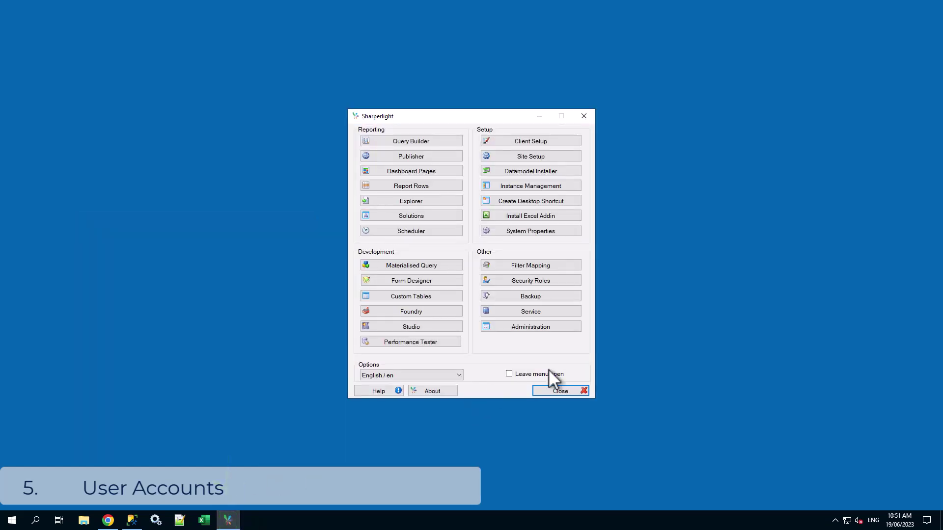
left_click(575, 158)
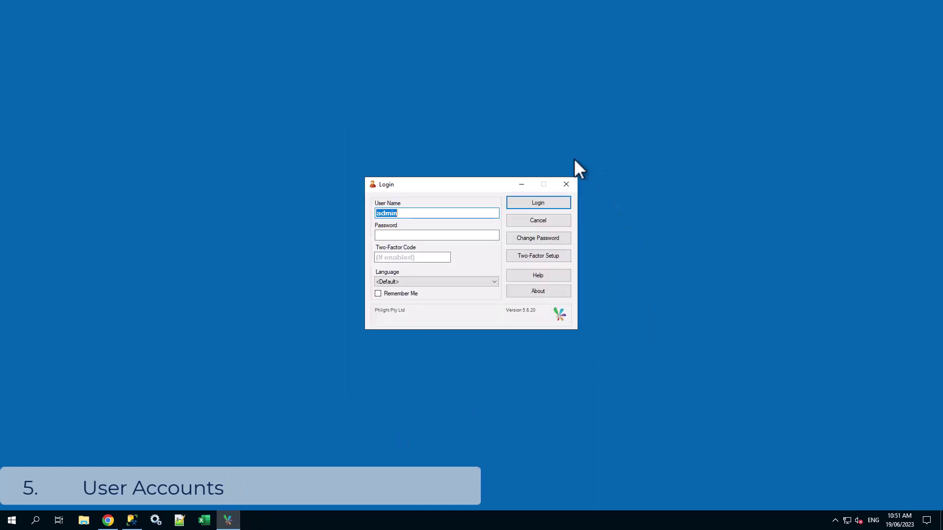
left_click(558, 206)
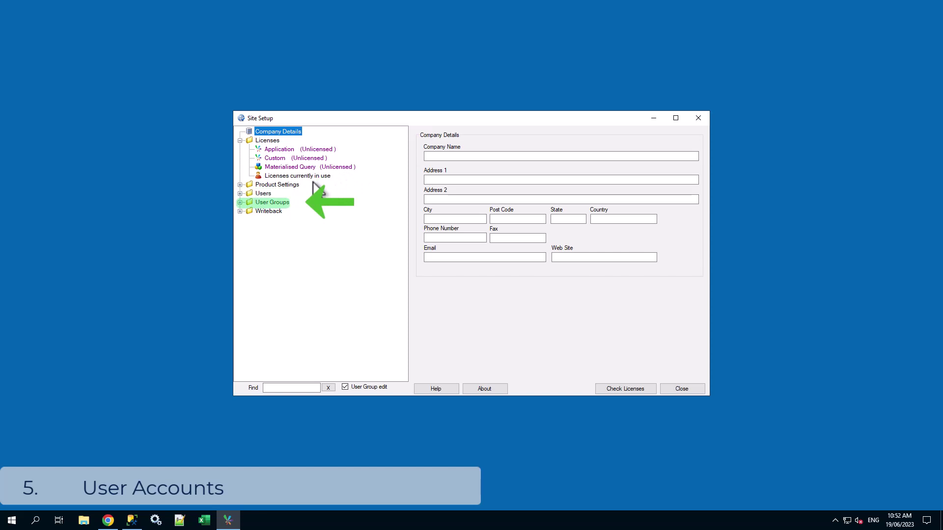
Step: Review the users, user groups and administrator password settings, then close Site Setup
left_click(240, 193)
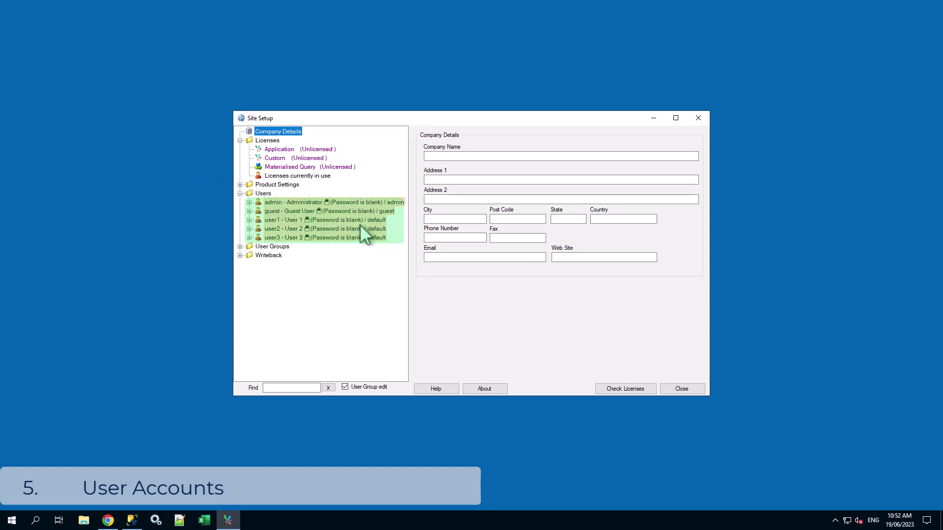
left_click(240, 247)
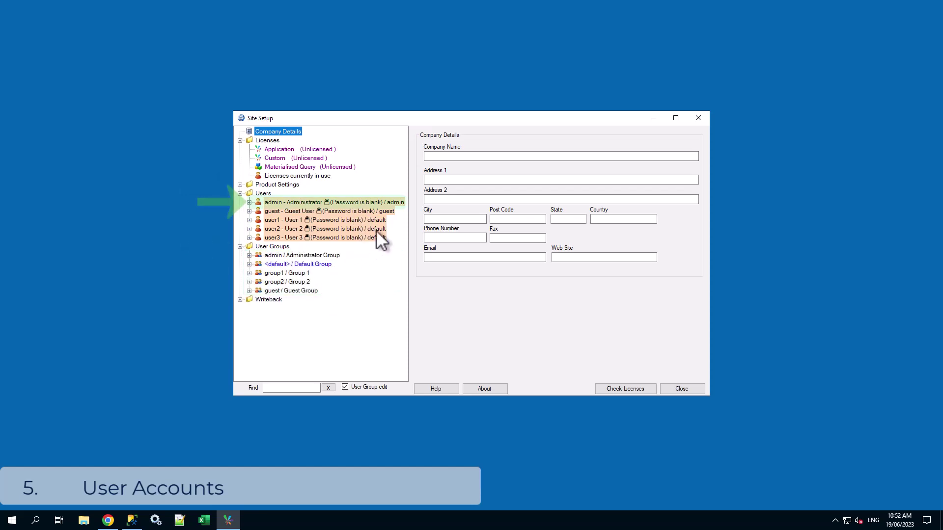
left_click(379, 203)
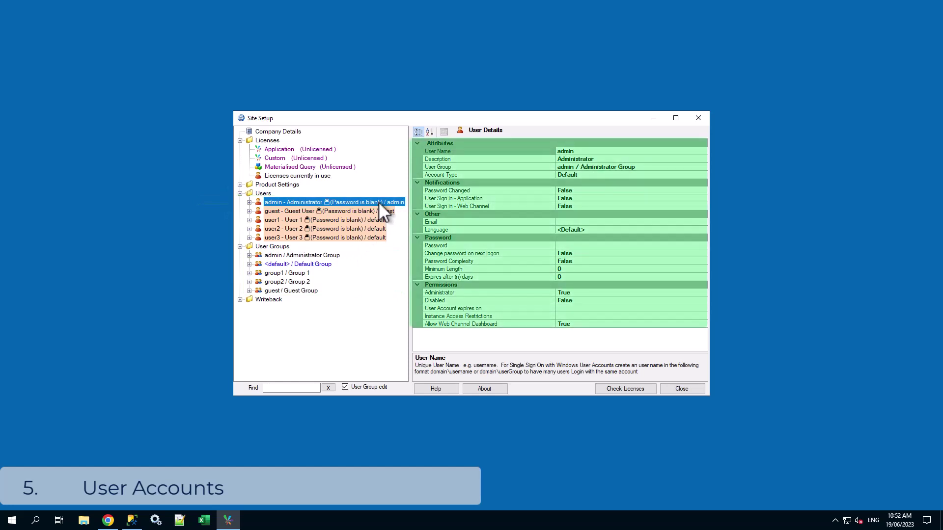
left_click(596, 247)
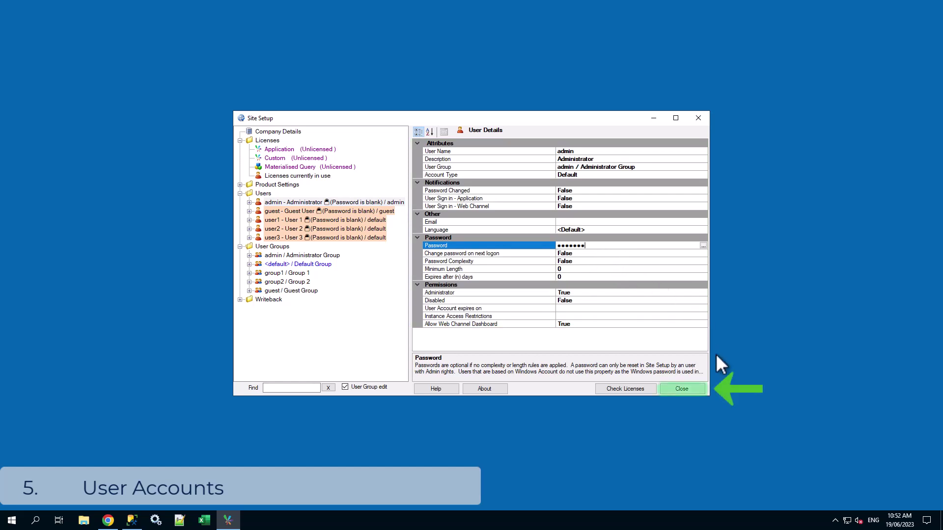
left_click(694, 393)
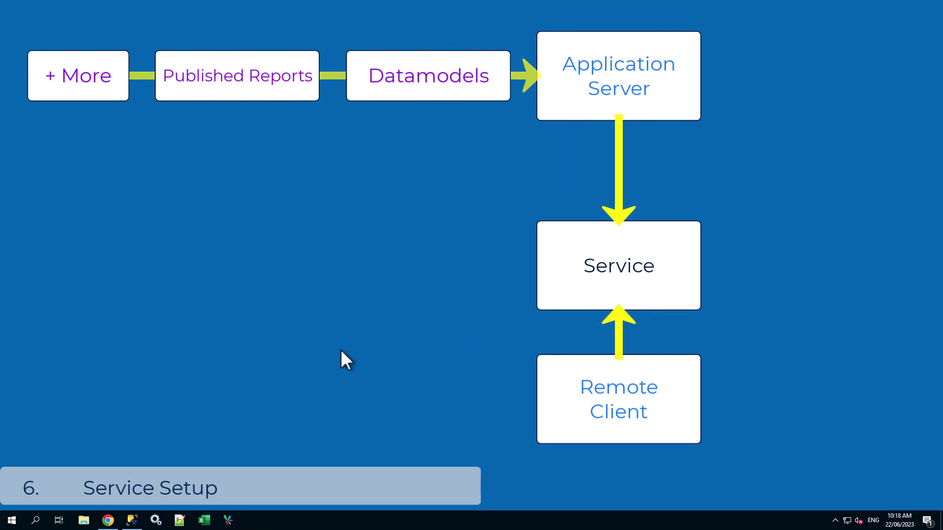
Step: In Client Setup, set Remote DataModel Service (001) Enable to True and save
left_click(229, 520)
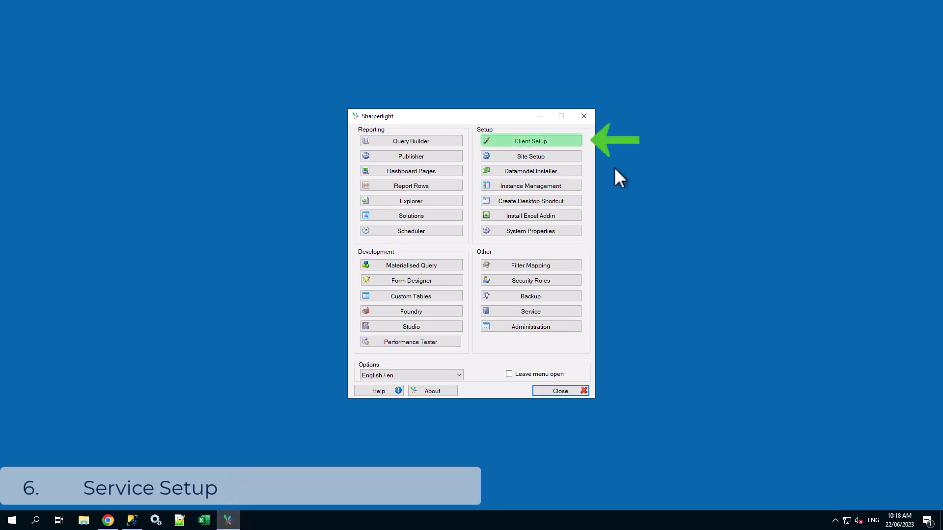
left_click(564, 140)
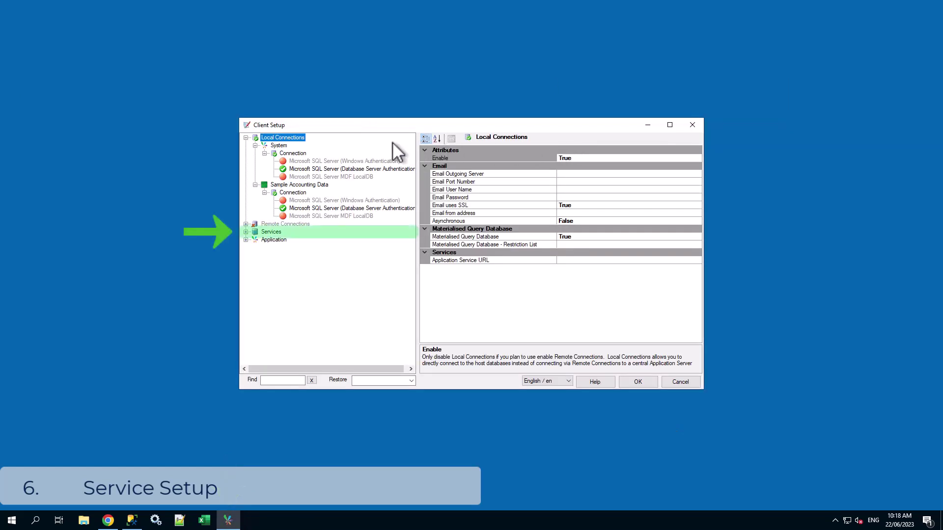
left_click(246, 231)
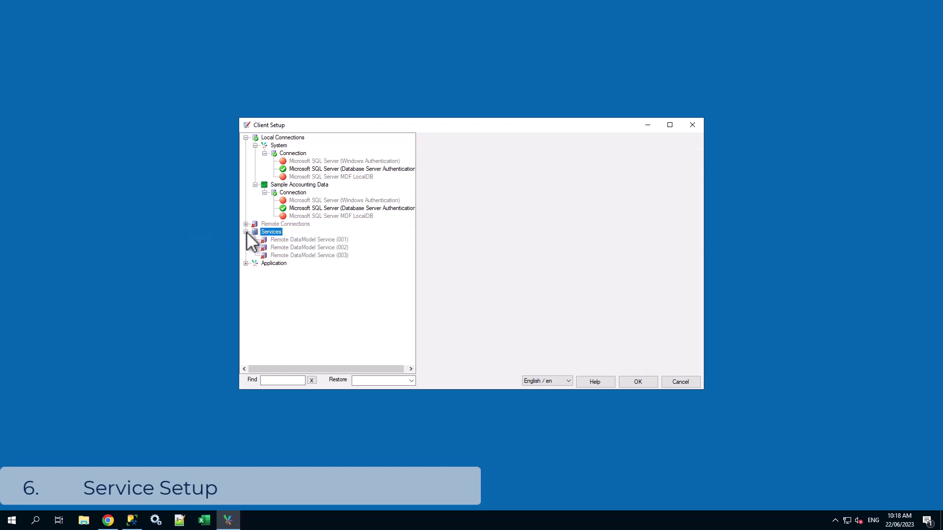
left_click(343, 240)
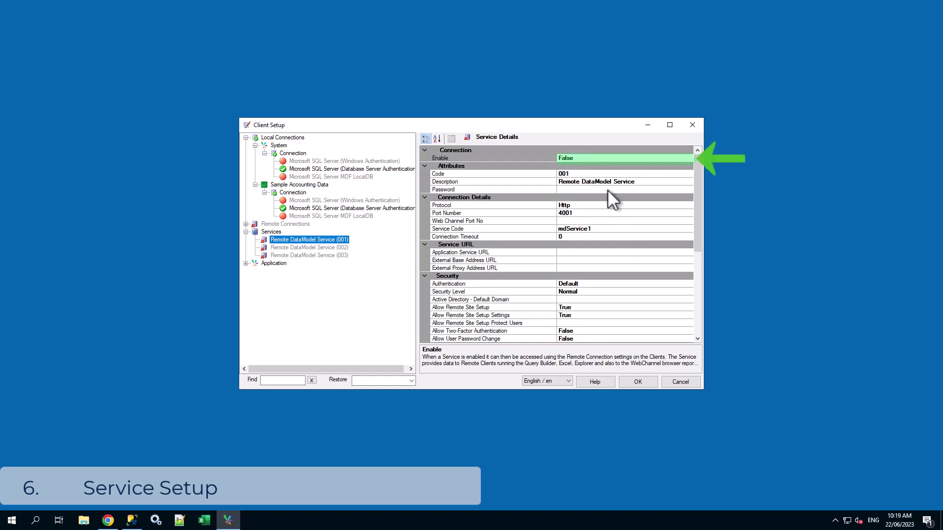
double_click(594, 158)
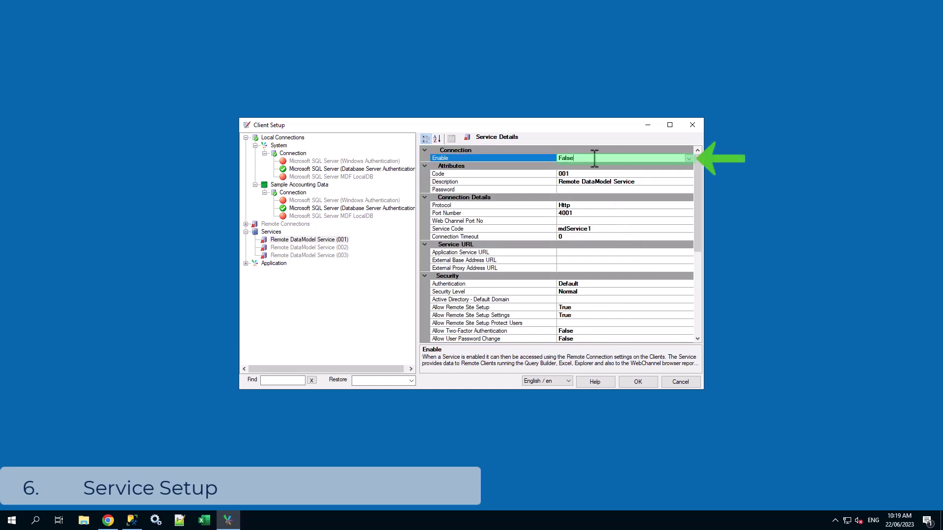
left_click(645, 385)
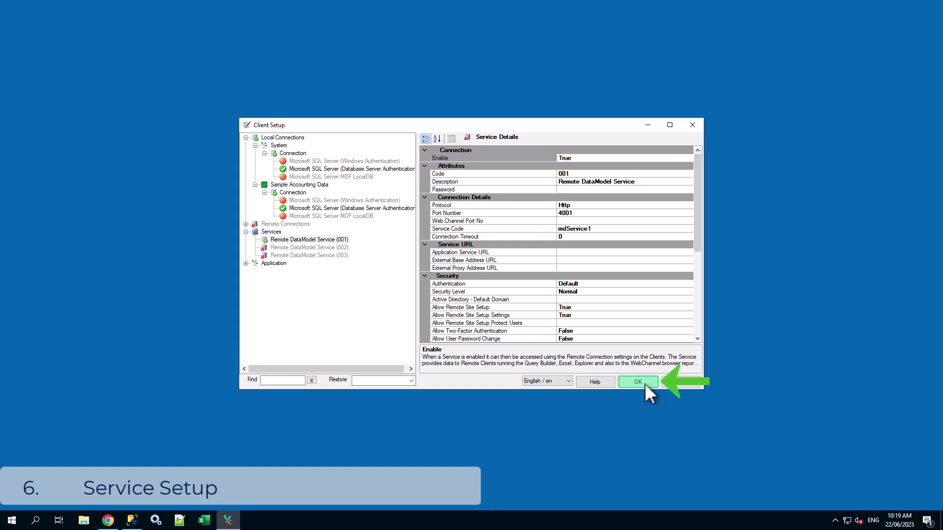
left_click(645, 384)
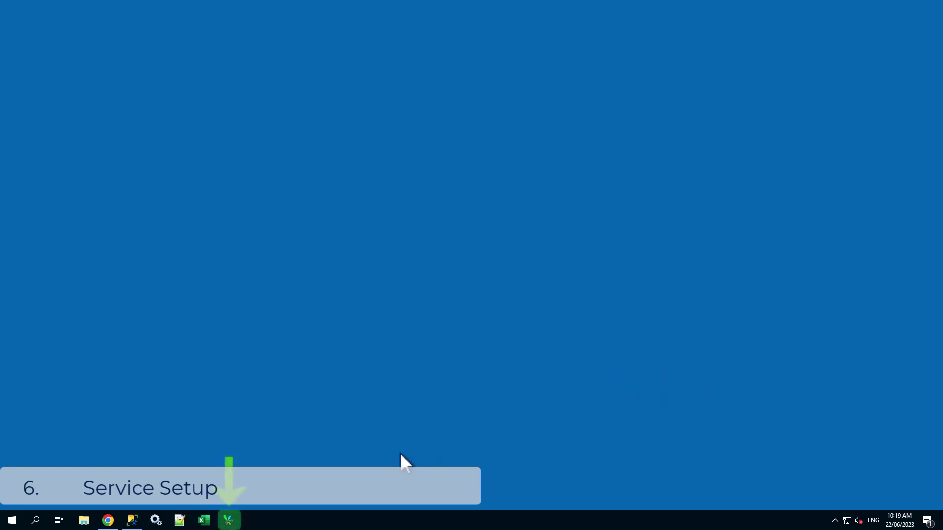
Step: Run Remote DataModel Service 001 as an application from the Sharperlight menu
left_click(229, 520)
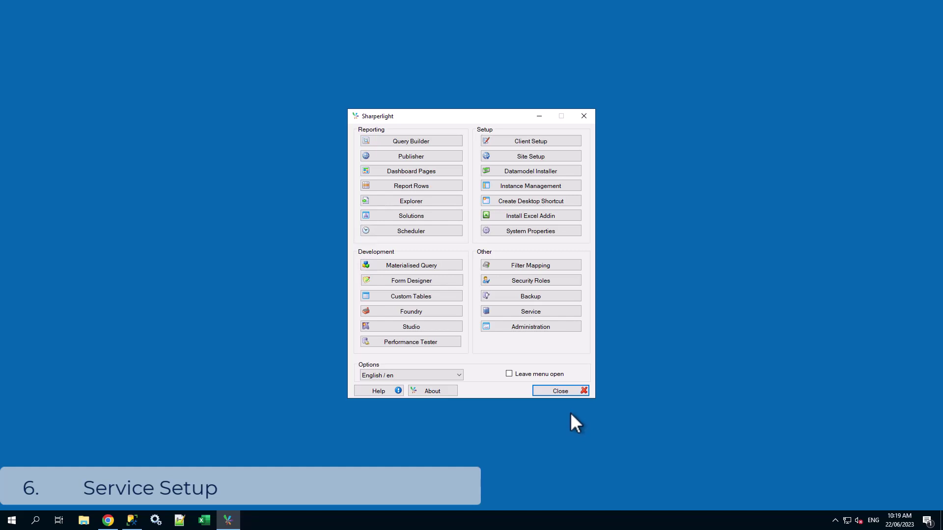
left_click(574, 315)
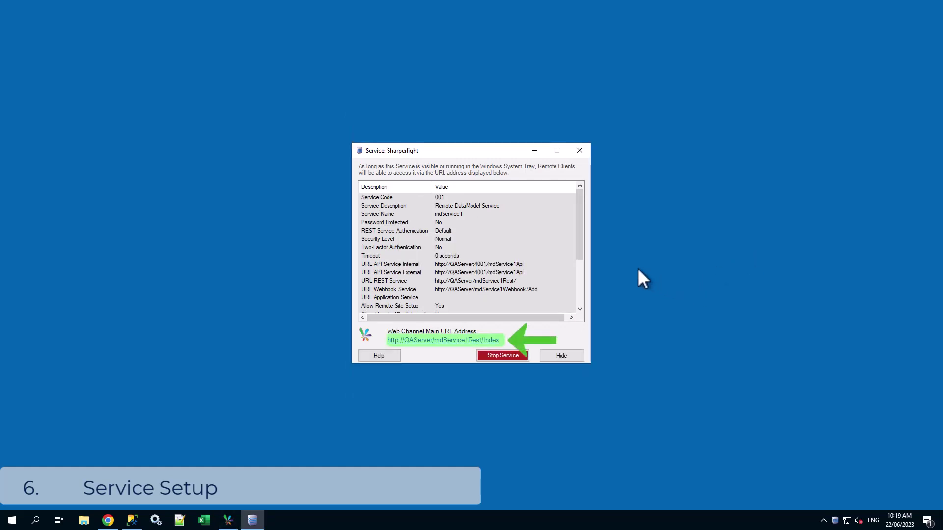
Step: Open the Web Channel Main URL in Chrome and sign in as the guest user
left_click(490, 341)
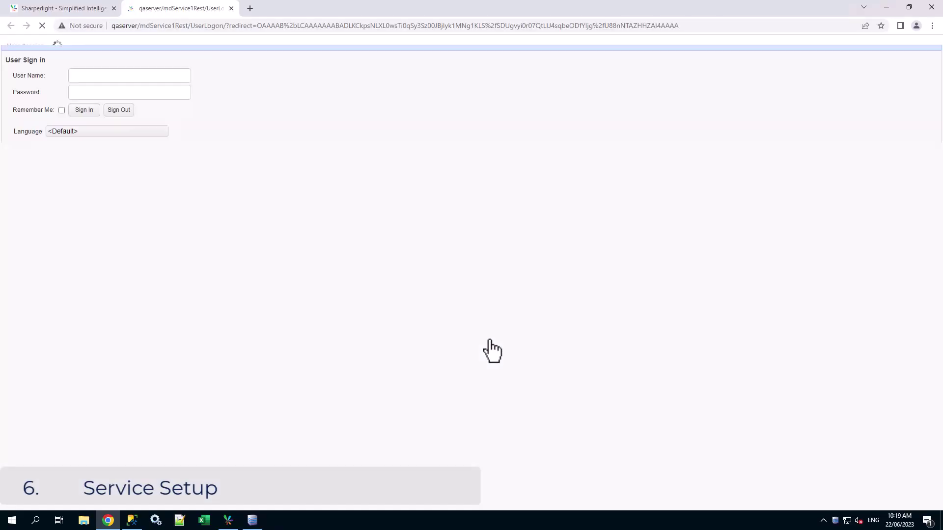
type("guest")
left_click(85, 110)
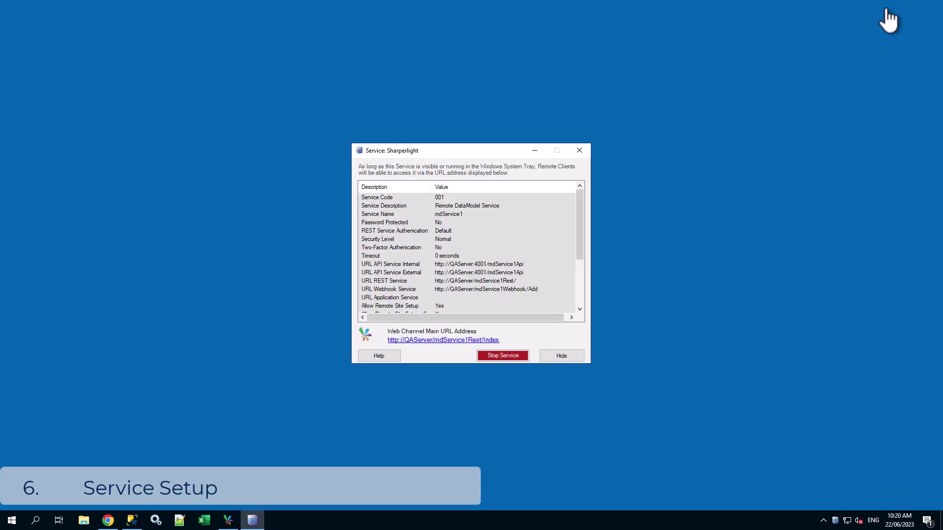
Step: Stop the application-run service and review Sharperlight Service properties, keeping Automatic (Delayed Start)
left_click(503, 358)
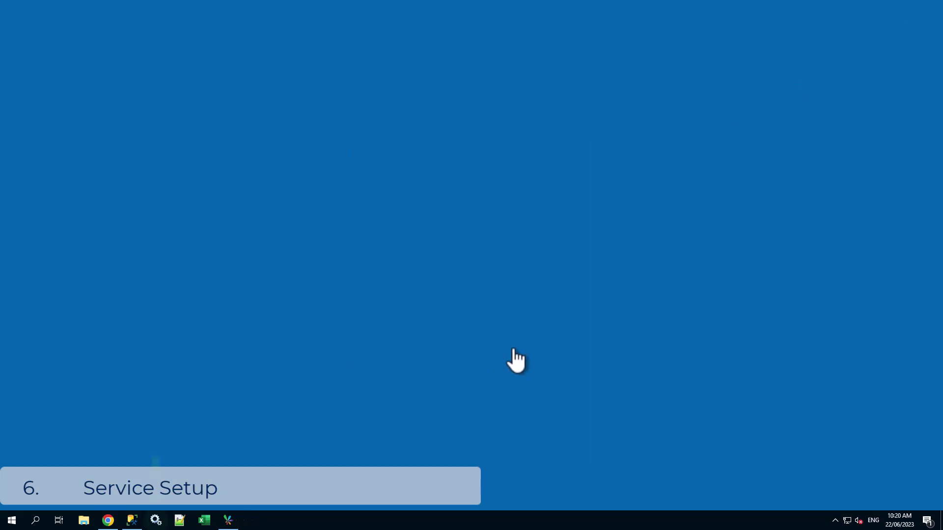
left_click(165, 524)
left_click_drag(937, 93, 935, 308)
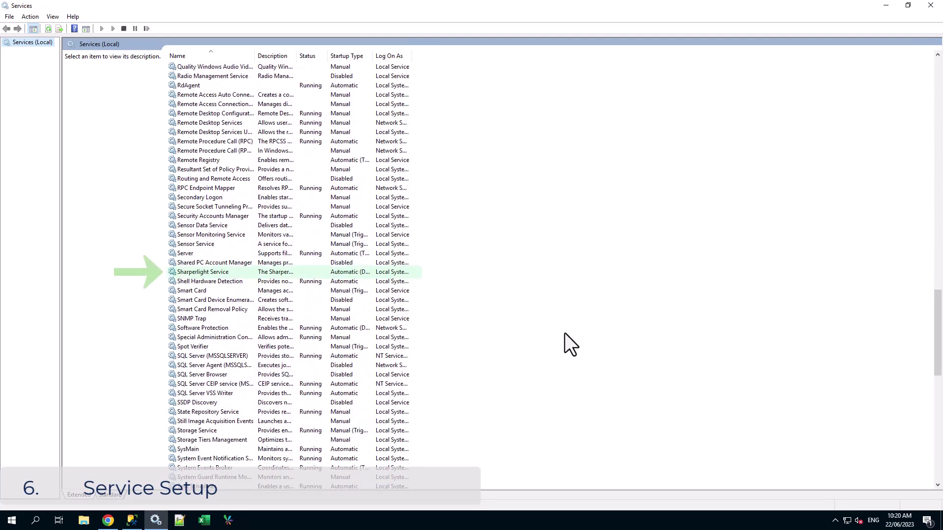
left_click(277, 273)
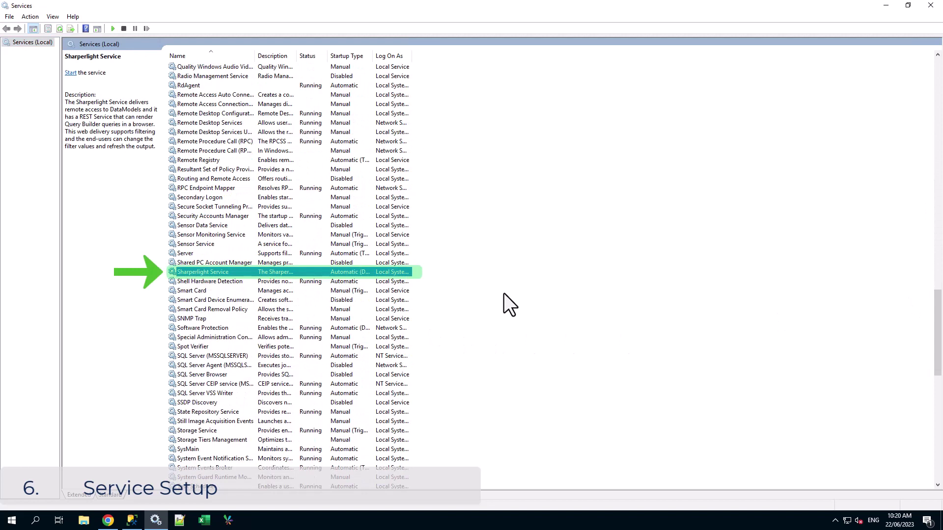
right_click(367, 273)
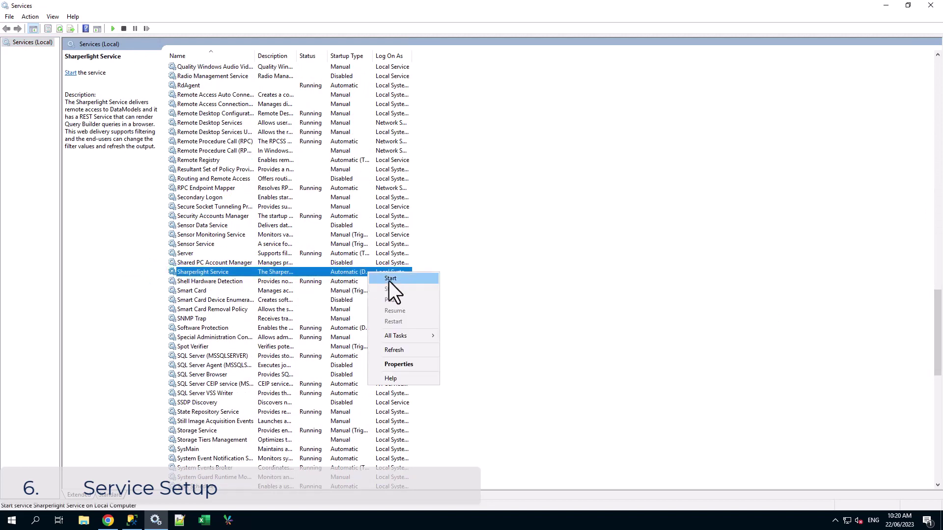
left_click(408, 365)
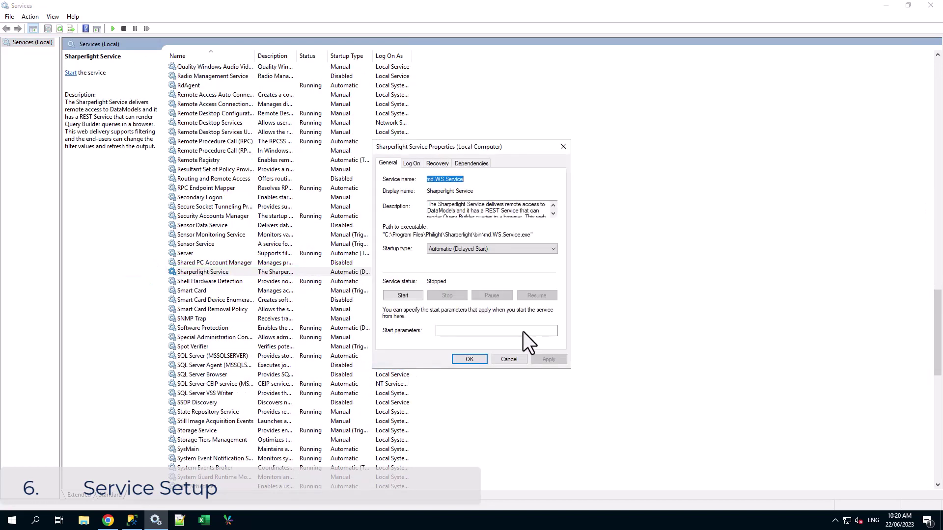
left_click(544, 250)
left_click(547, 260)
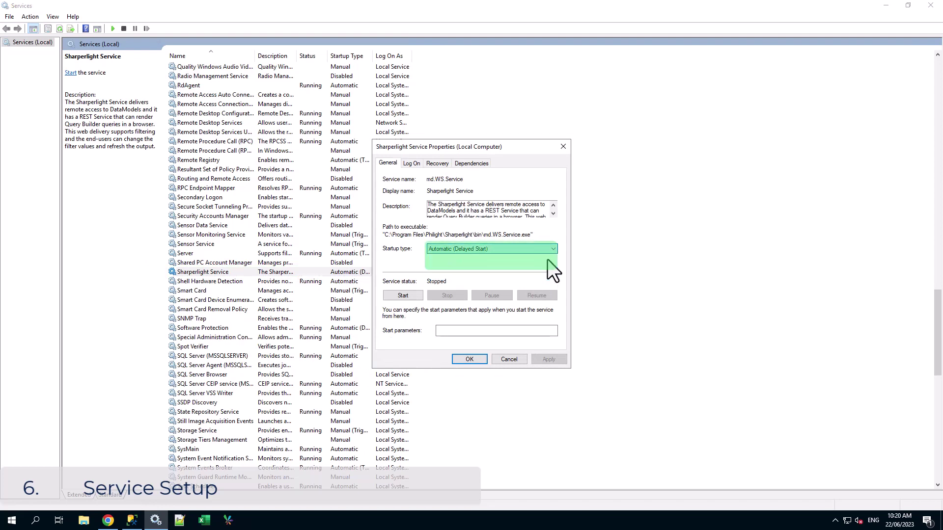
left_click(413, 163)
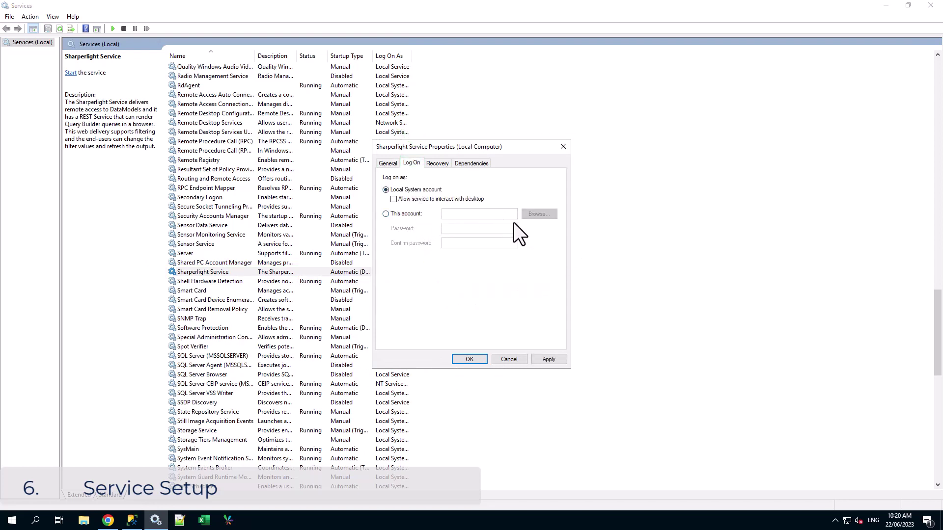
left_click(548, 359)
Step: Start Sharperlight Service as a Windows service and reload the web channel page in Chrome
left_click(470, 359)
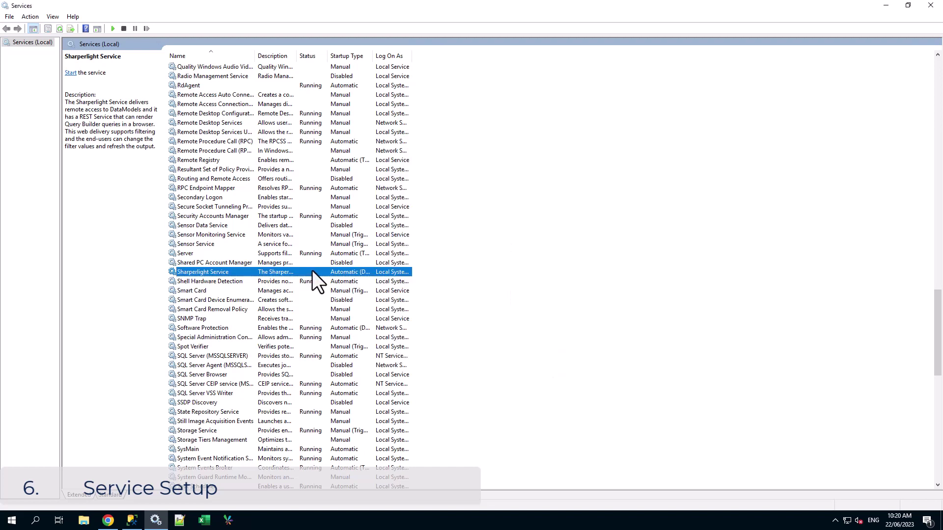
right_click(311, 272)
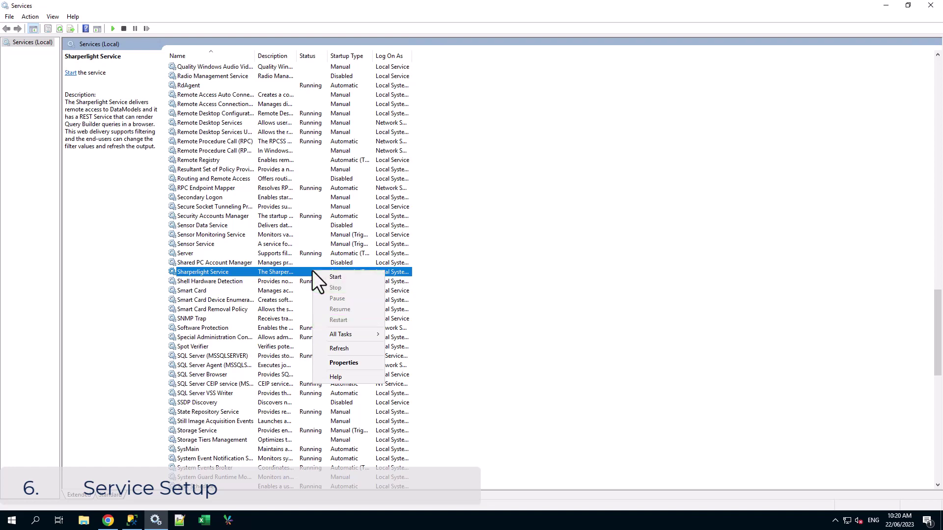
left_click(359, 278)
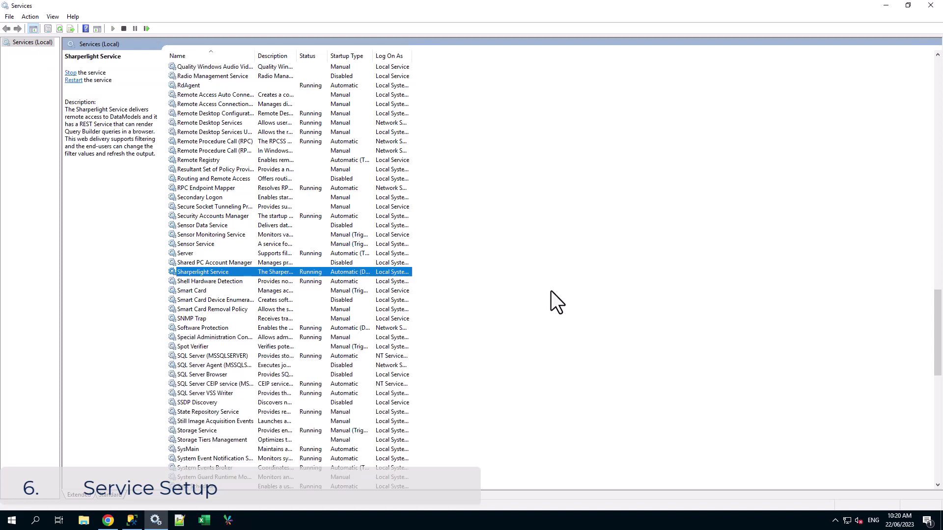
left_click(108, 521)
left_click(43, 26)
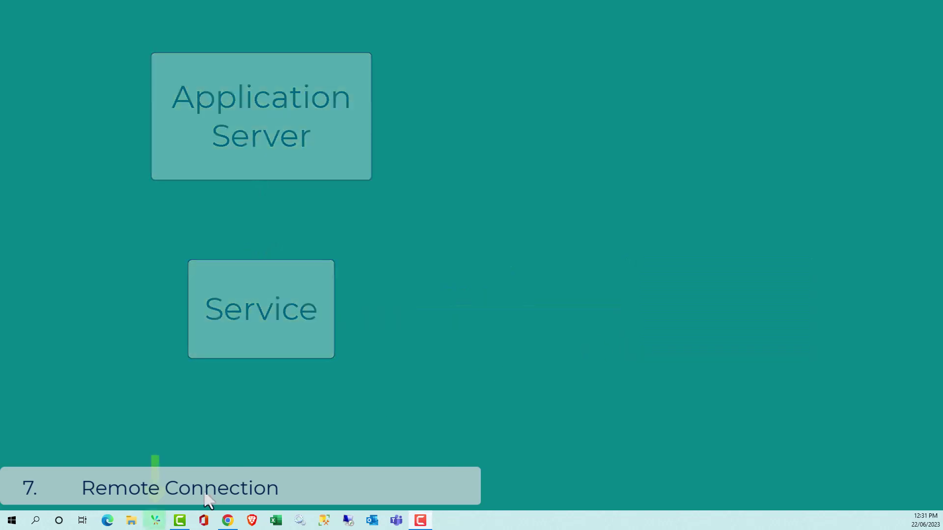
Step: Replace the Remote DataModel Service (001) server name localhost with the remote server's IP
left_click(155, 520)
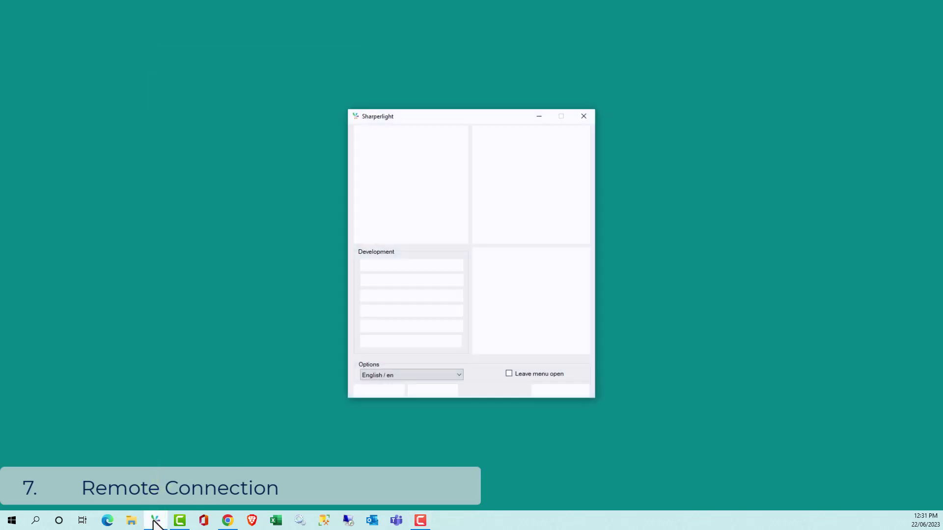
left_click(566, 143)
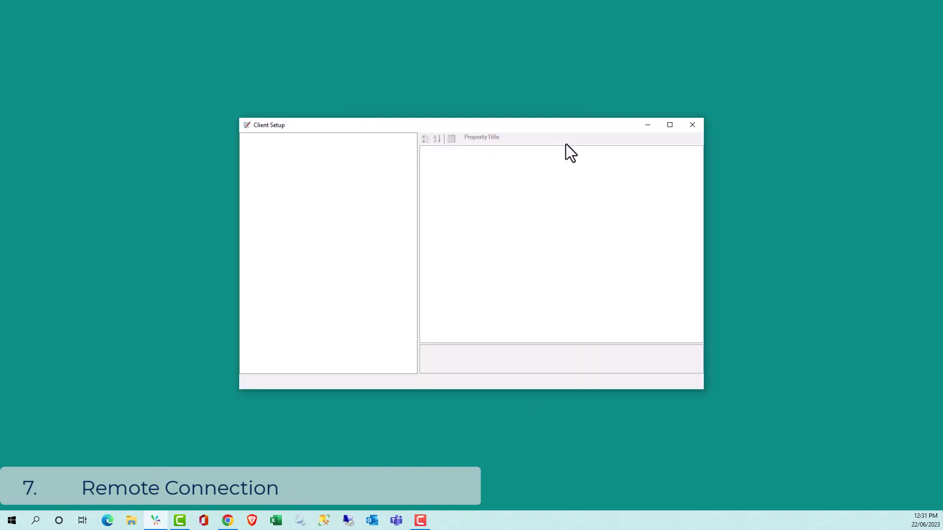
left_click(246, 185)
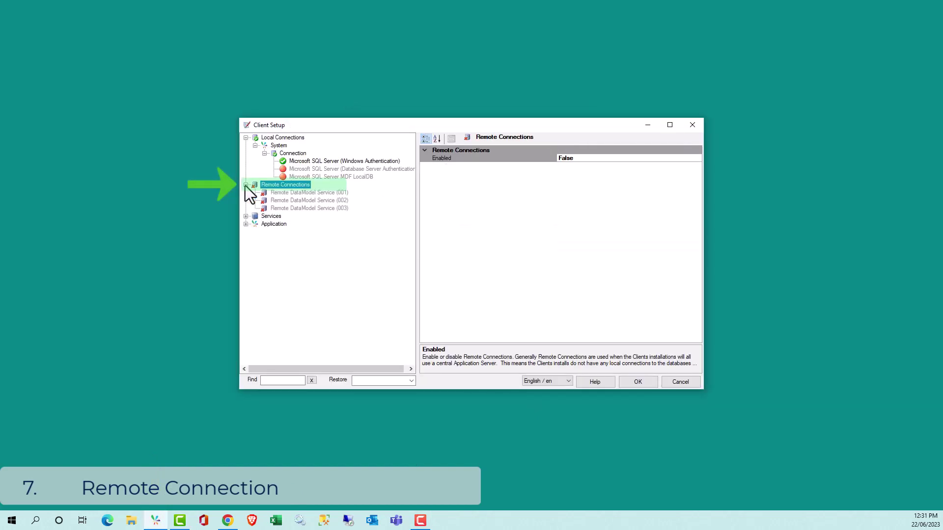
left_click(306, 195)
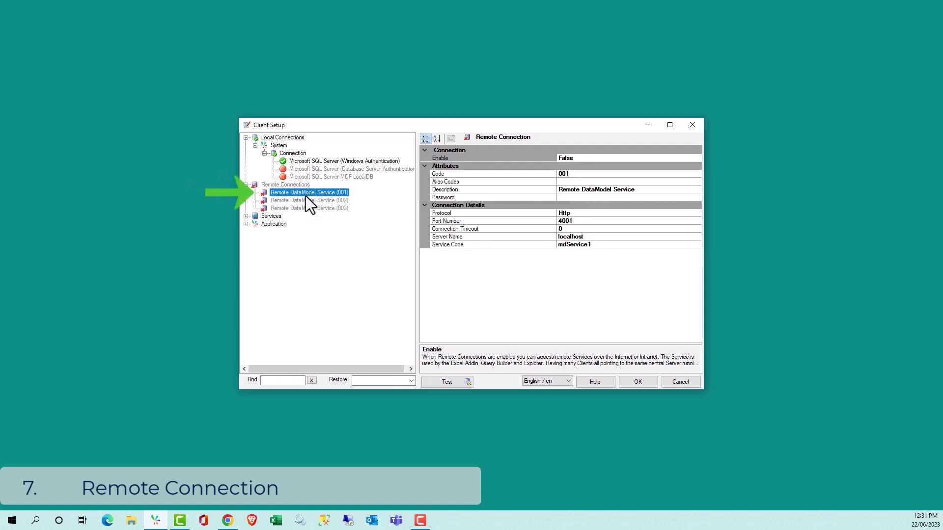
left_click(590, 237)
left_click_drag(591, 237, 545, 249)
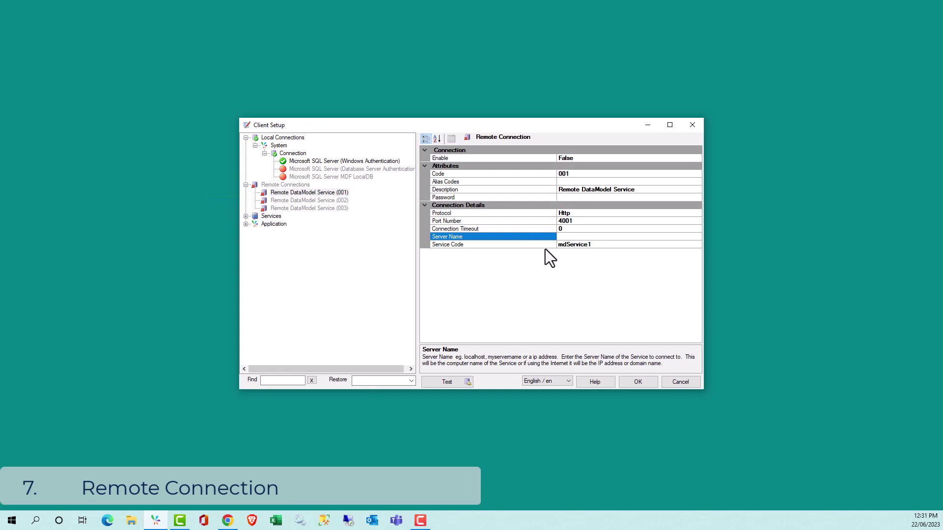
type("20.5.")
Step: Test the remote connection and run its communication performance test
left_click(459, 382)
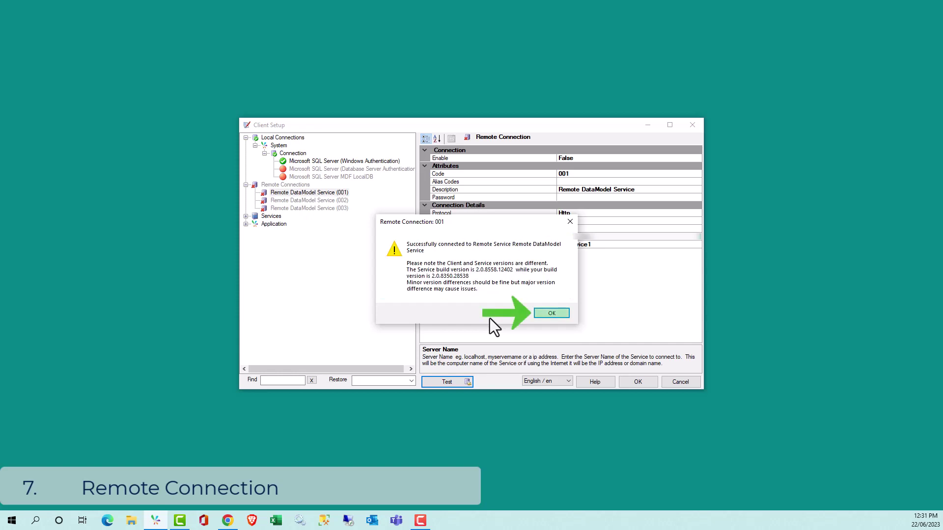
left_click(556, 316)
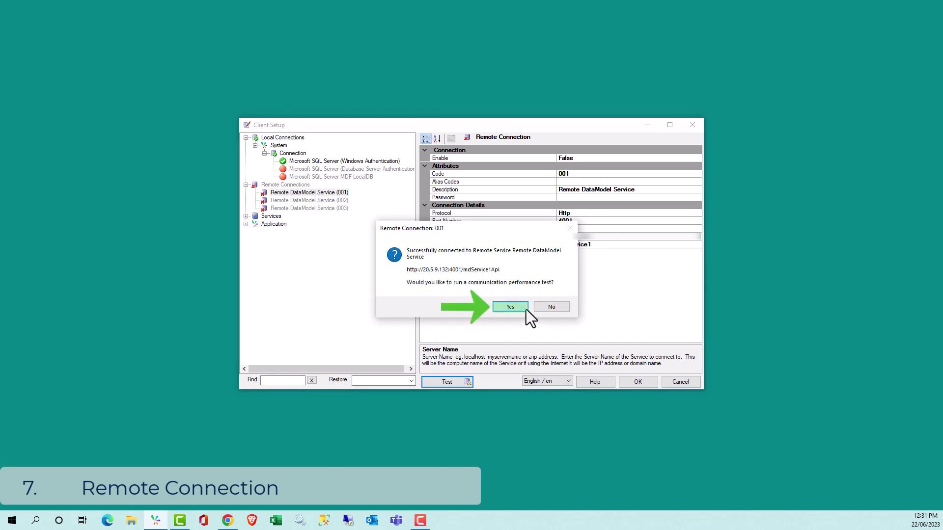
left_click(524, 308)
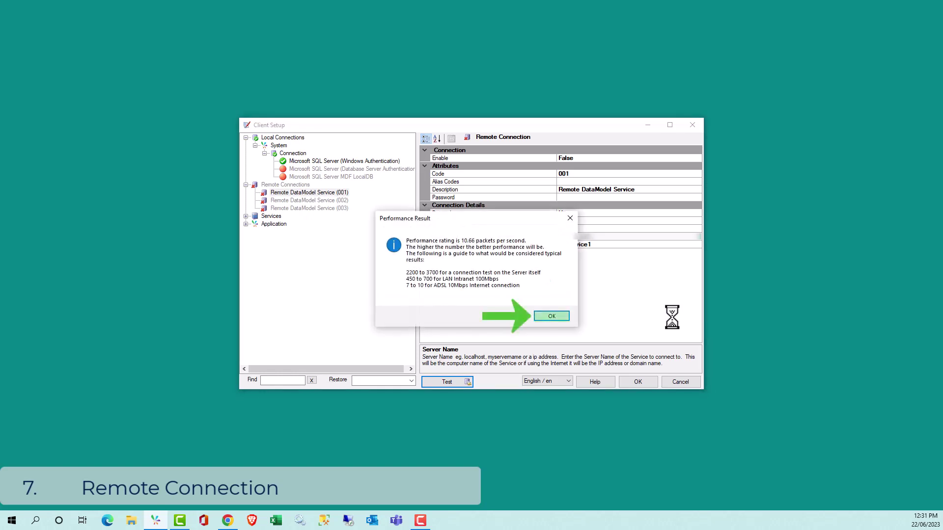
left_click(552, 316)
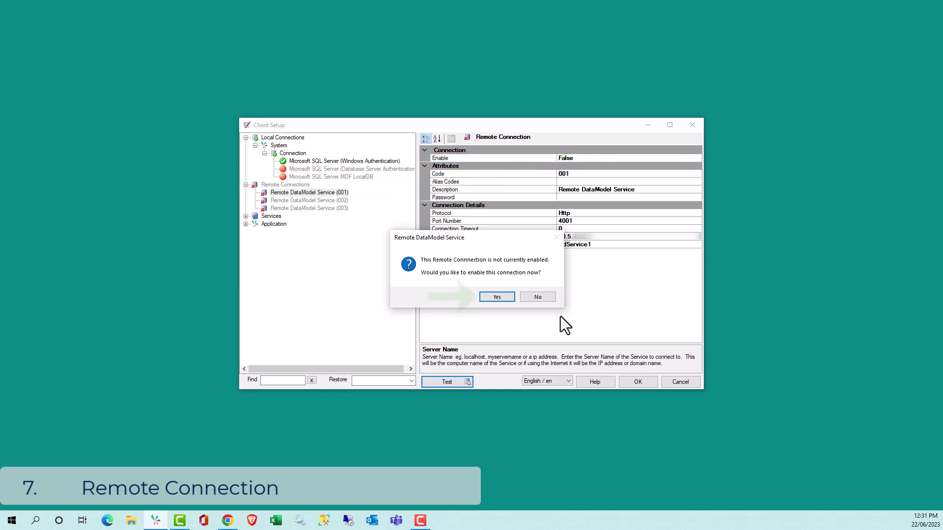
Step: Enable the remote connection, disable Local Connections, and save the Client Setup
left_click(497, 296)
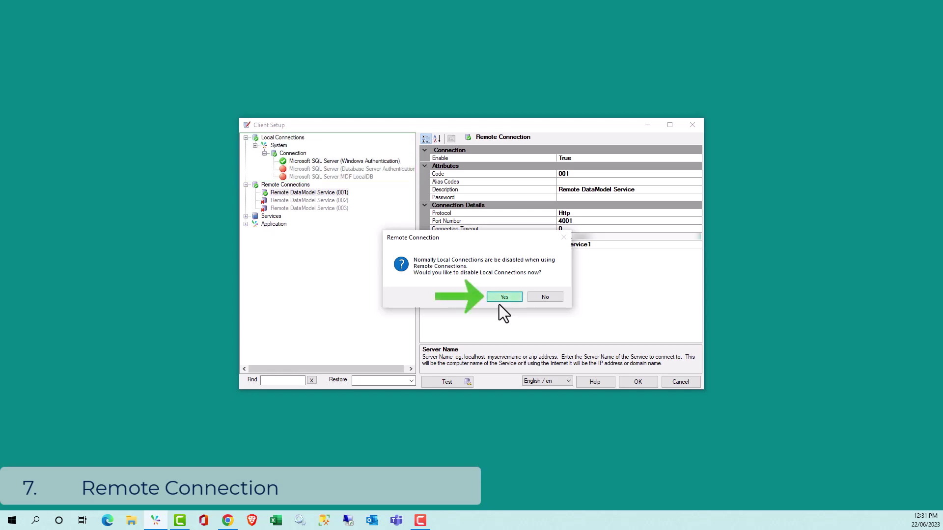
left_click(502, 299)
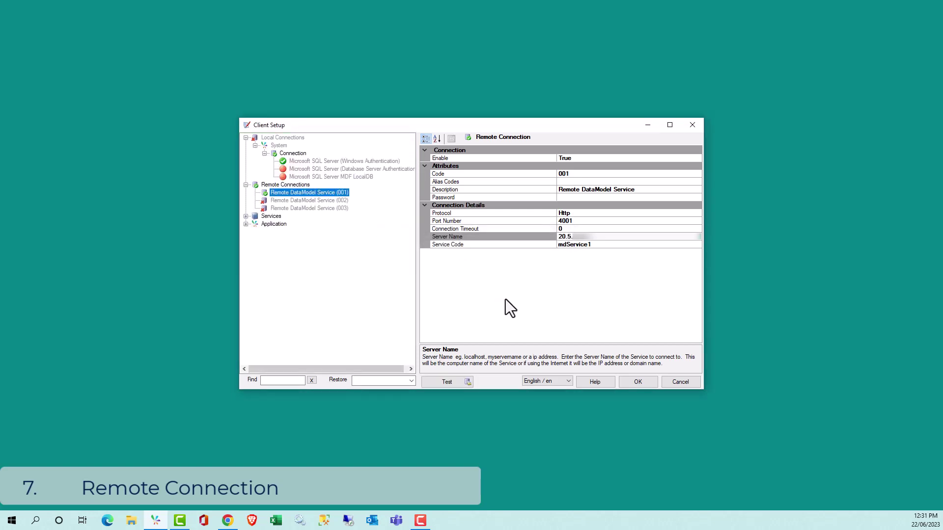
left_click(643, 382)
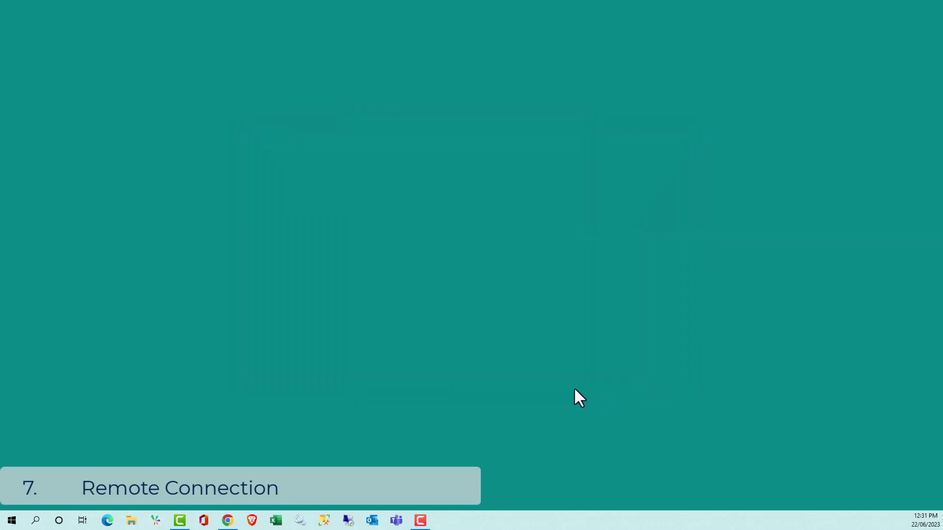
Step: Open Publisher from the Sharperlight menu and log in
left_click(157, 521)
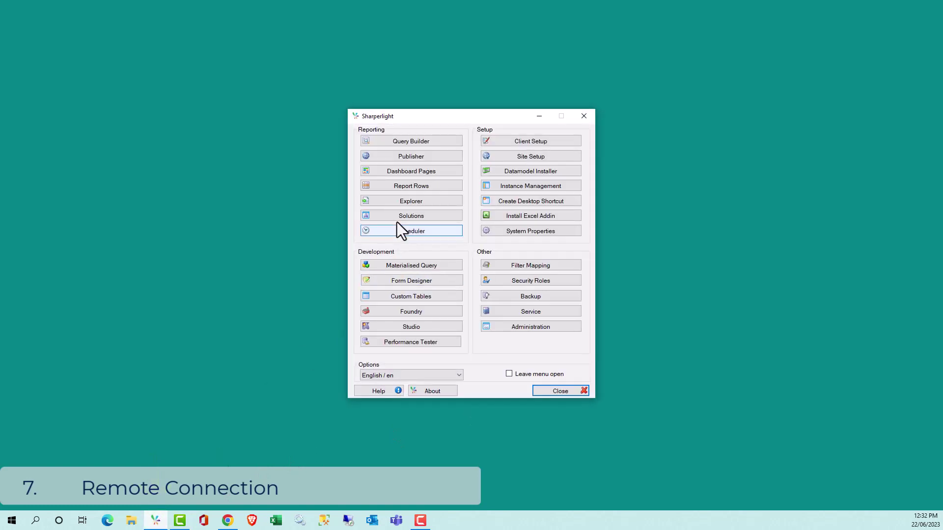
left_click(440, 158)
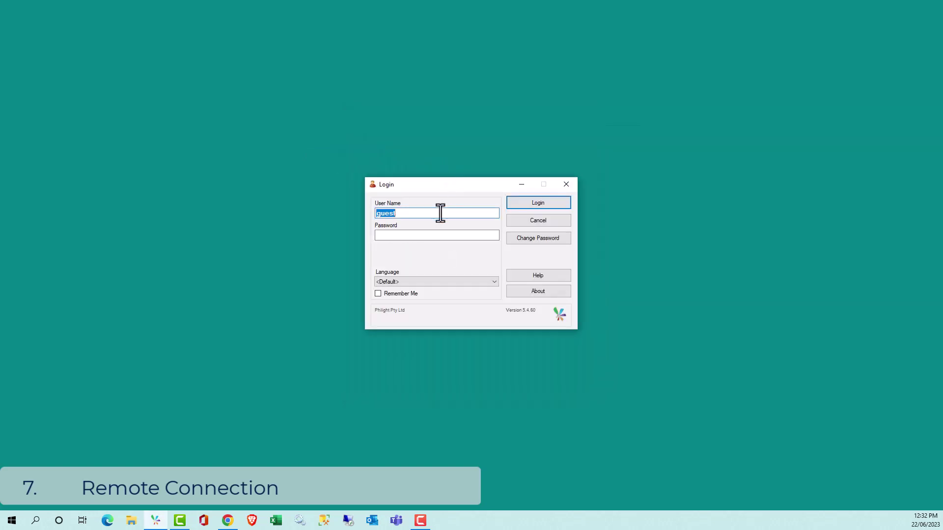
left_click(552, 201)
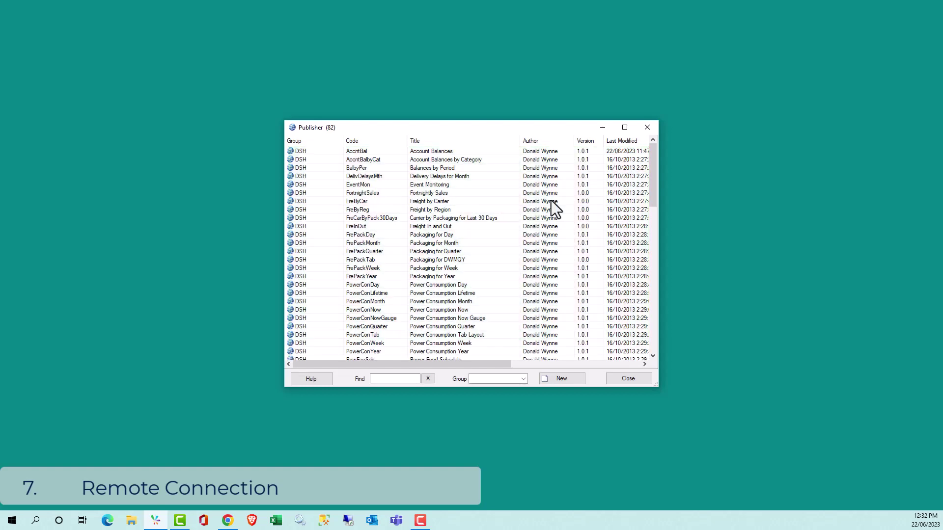
Step: Find 'main' in the report list and view the HomeMain Homepage report in the browser
left_click(383, 378)
type("main")
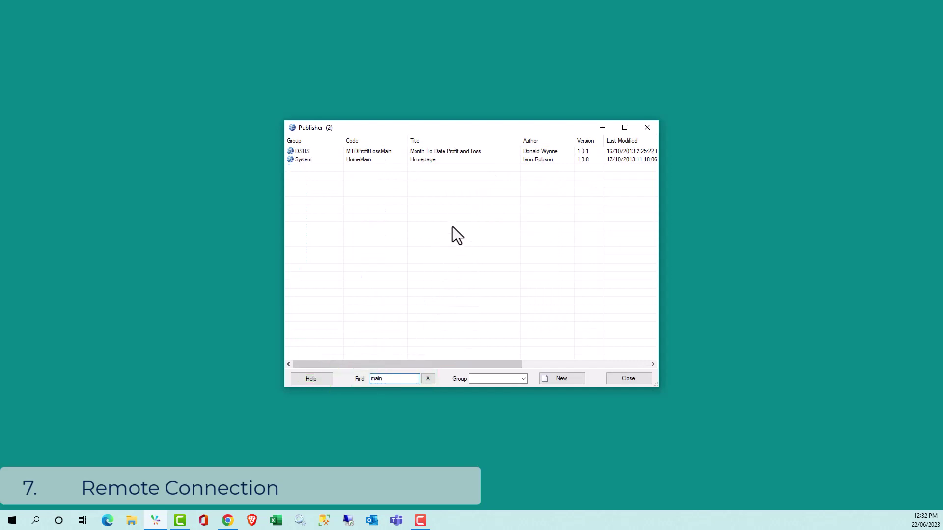
left_click(448, 162)
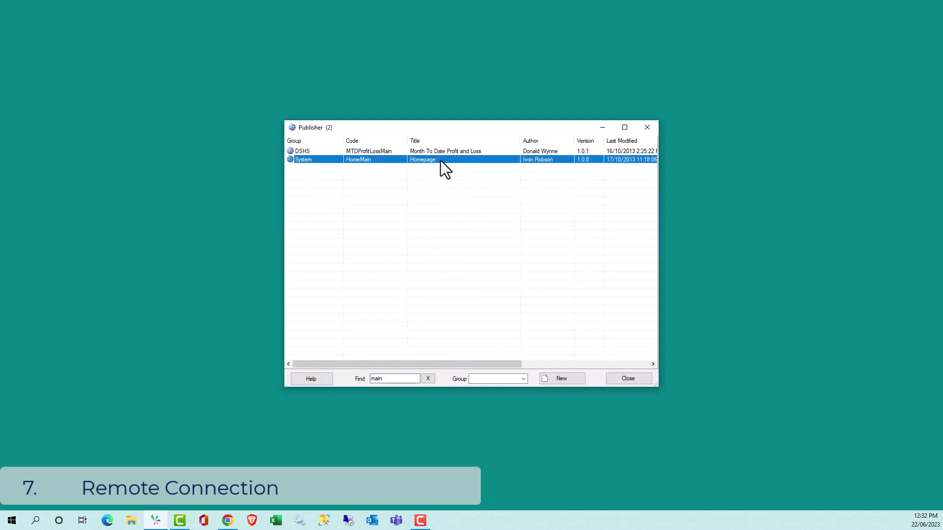
right_click(441, 161)
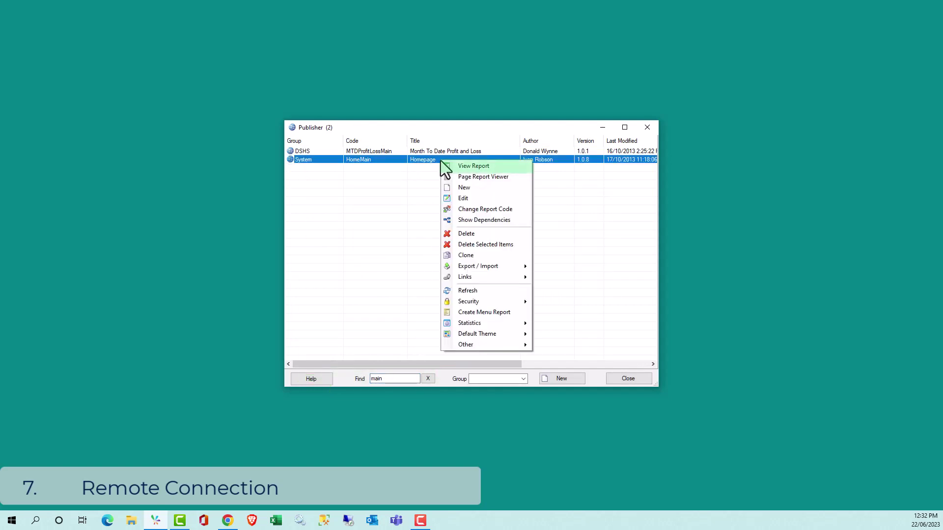
left_click(467, 166)
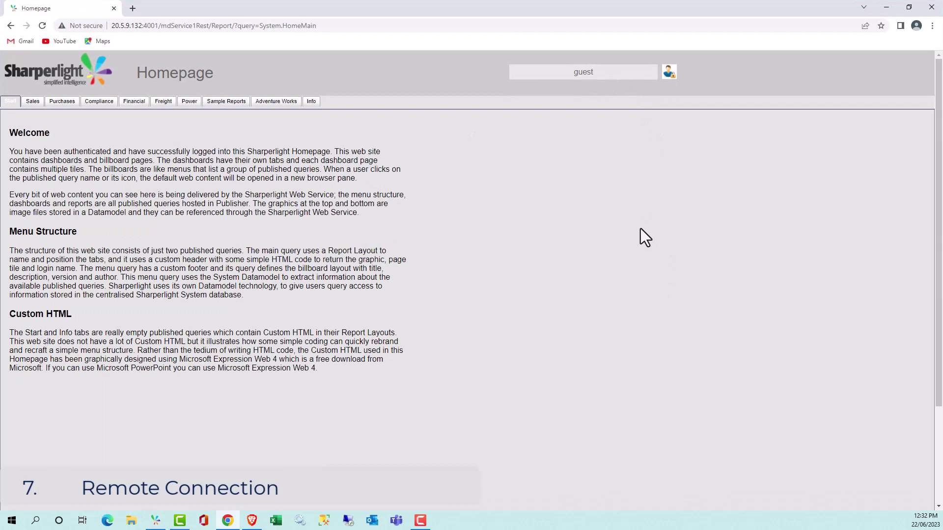
Step: View the Sales dashboard, then the Purchases dashboard, on the homepage
left_click(33, 101)
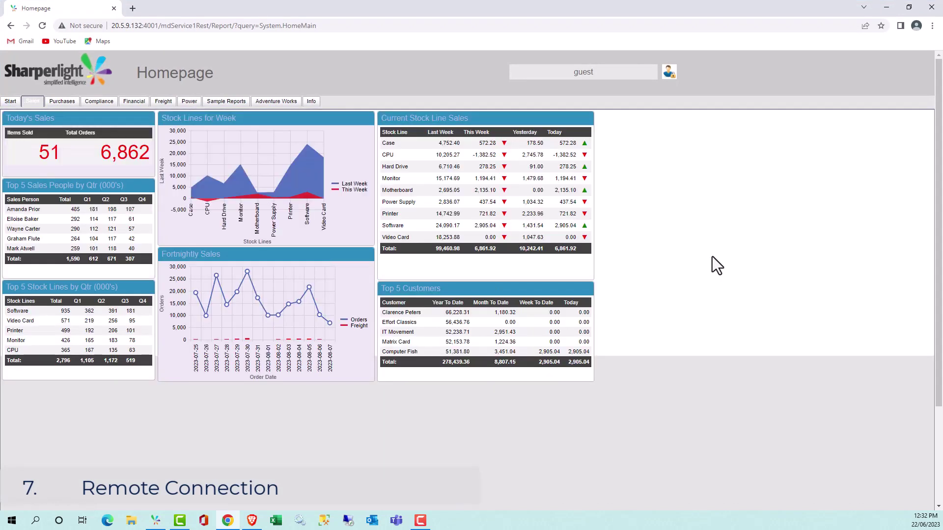
left_click(60, 101)
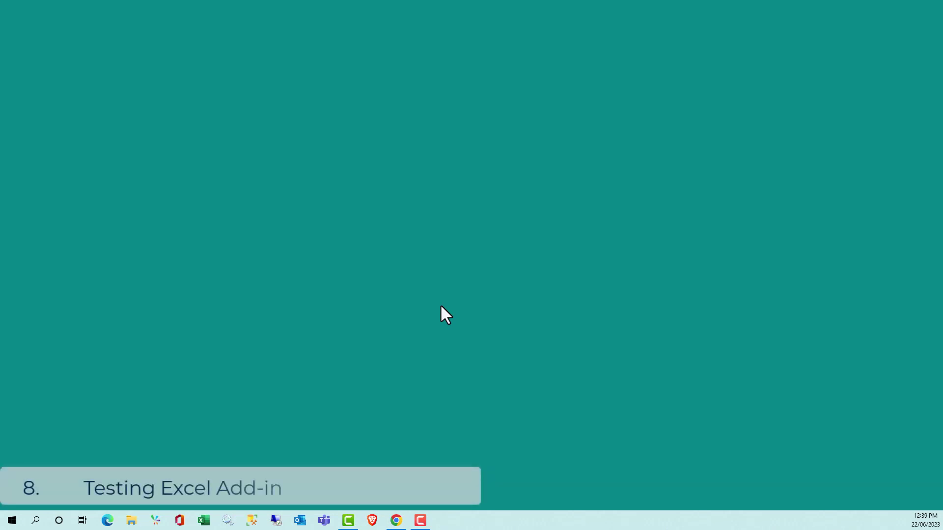
Step: Launch Excel with a new blank workbook showing the Sharperlight XL tab
left_click(205, 520)
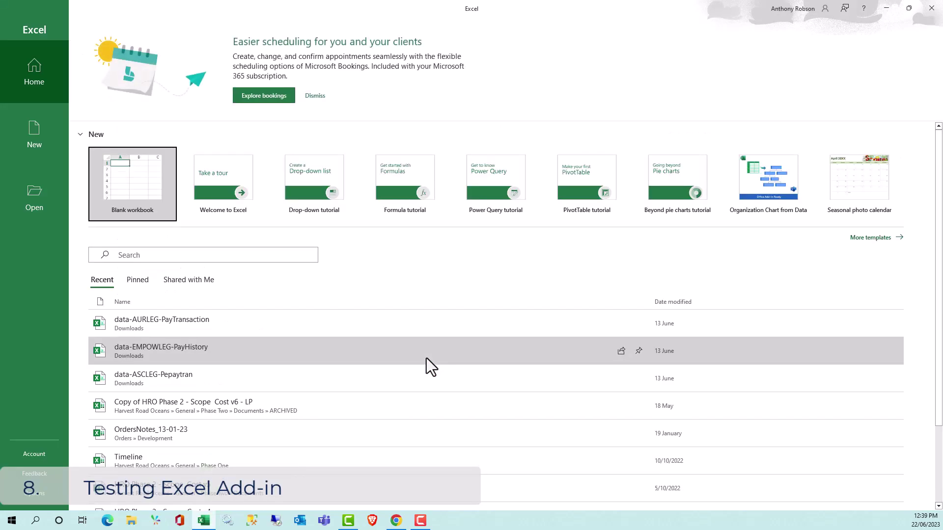
left_click(161, 190)
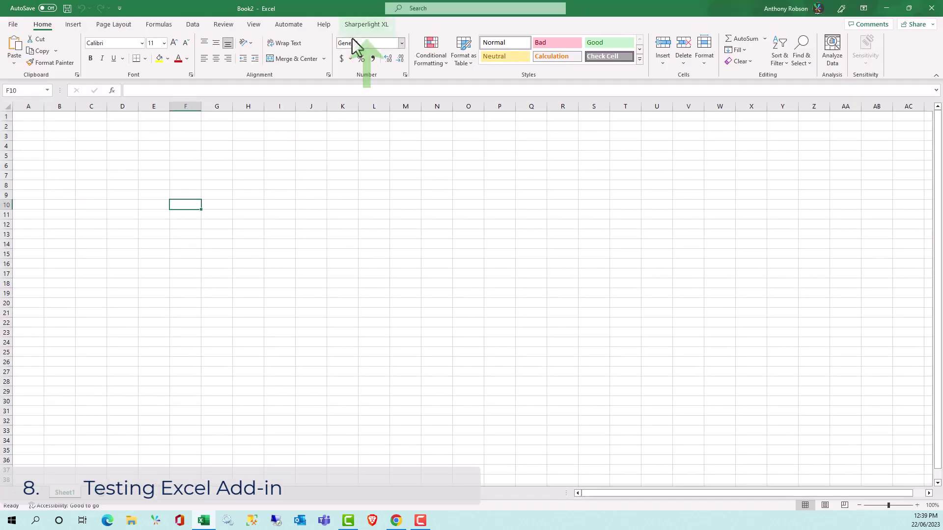
left_click(361, 24)
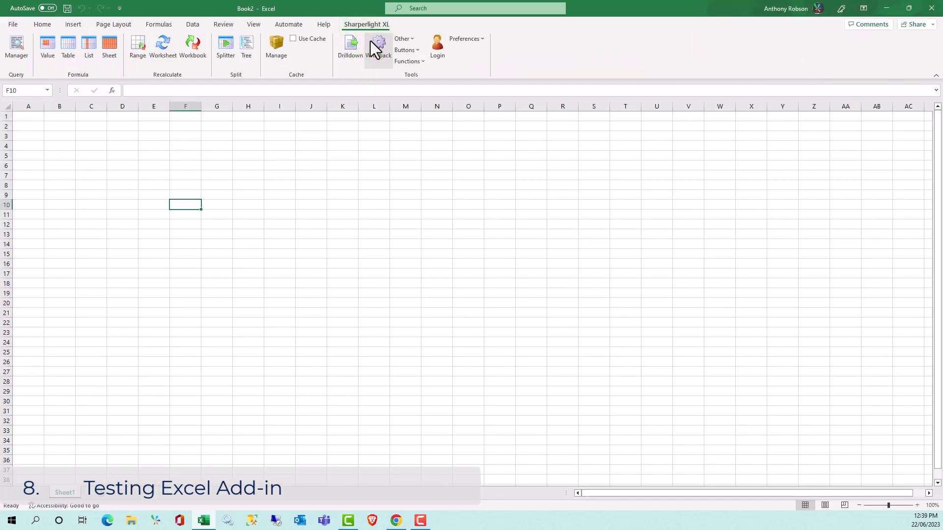
Step: Enter Account 1000 to 2000 in E8:G8 and Period 2008/001 to 2008/006 in E9:G9
left_click(160, 187)
type("Account")
key("Tab")
type("1000")
key("Tab")
type("2000")
key("Return")
type("Period")
key("Tab")
type("2008/001")
key("Tab")
type("200")
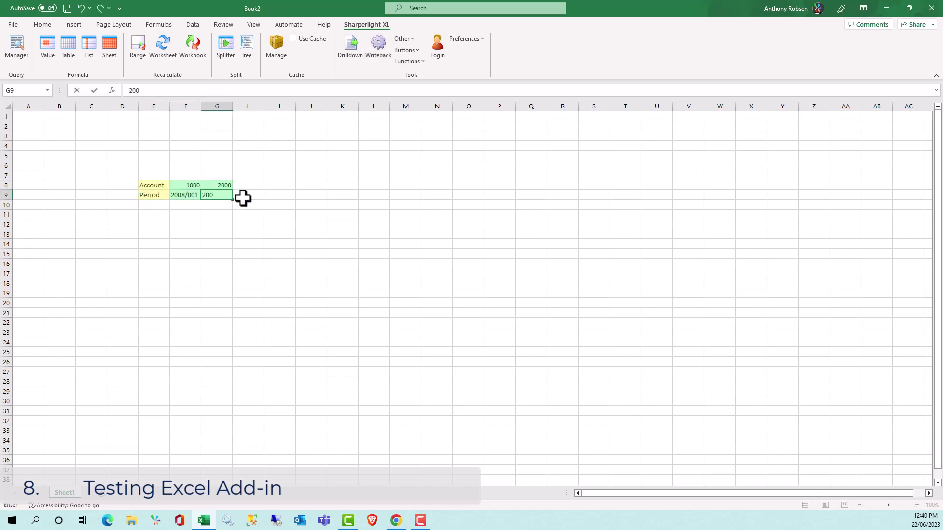
type("8/006")
key("Tab")
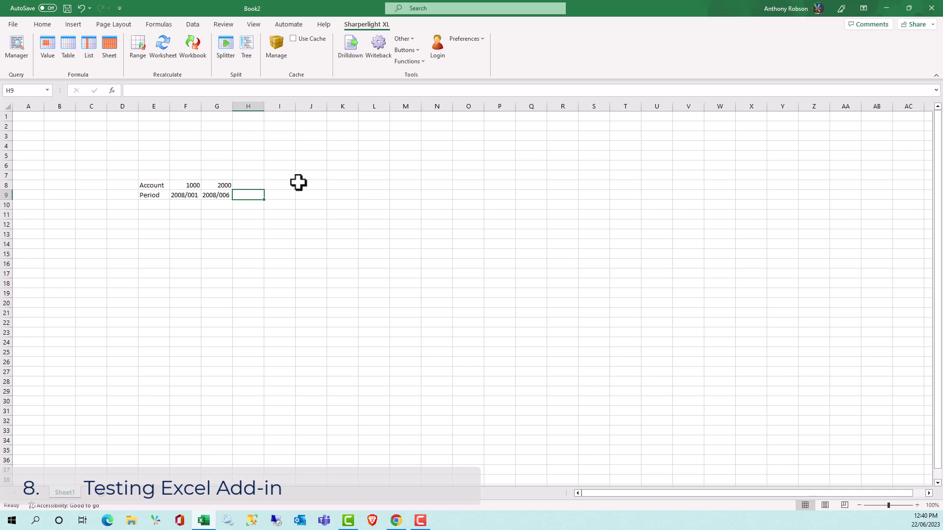
Step: Select cell J8 and log in to the Sharperlight XL add-in
left_click(303, 187)
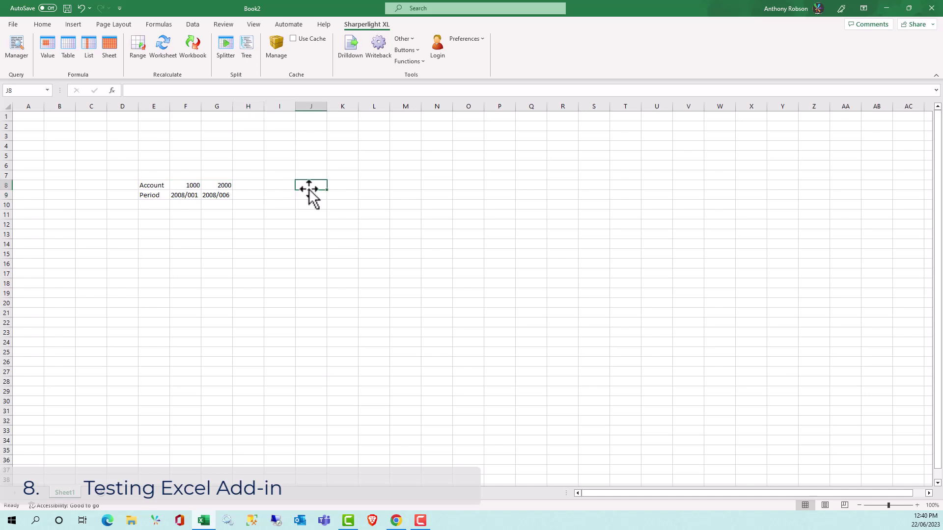
left_click(441, 46)
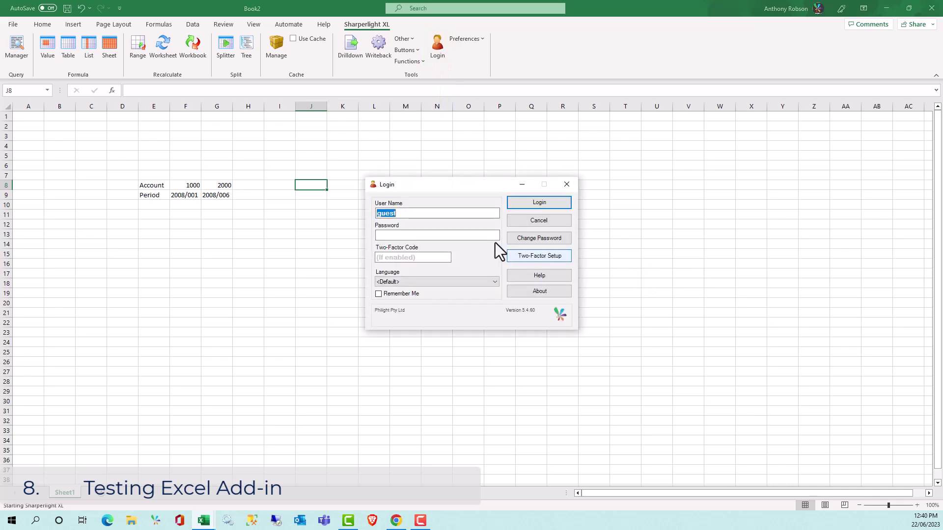
left_click(542, 203)
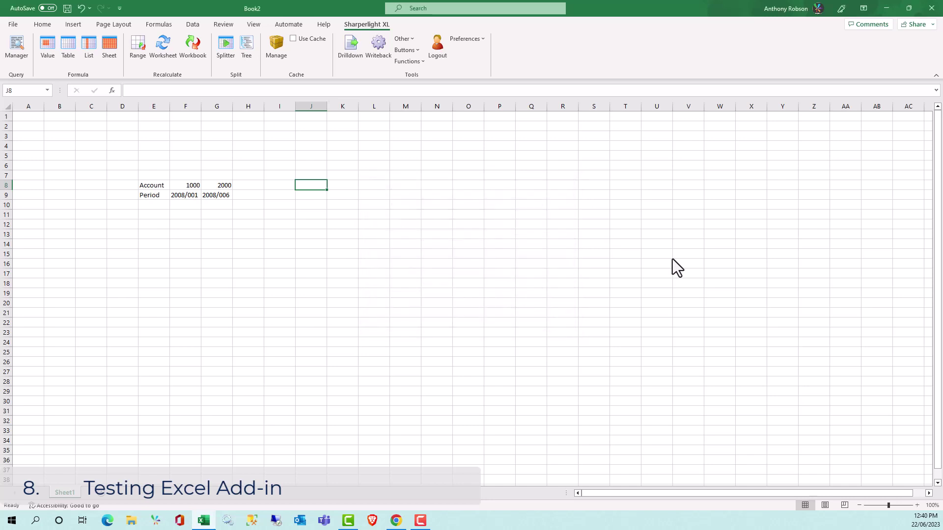
Step: Start a Journal Line table query outputting Account Id, Account Name, Amount (S) and Period No
left_click(70, 52)
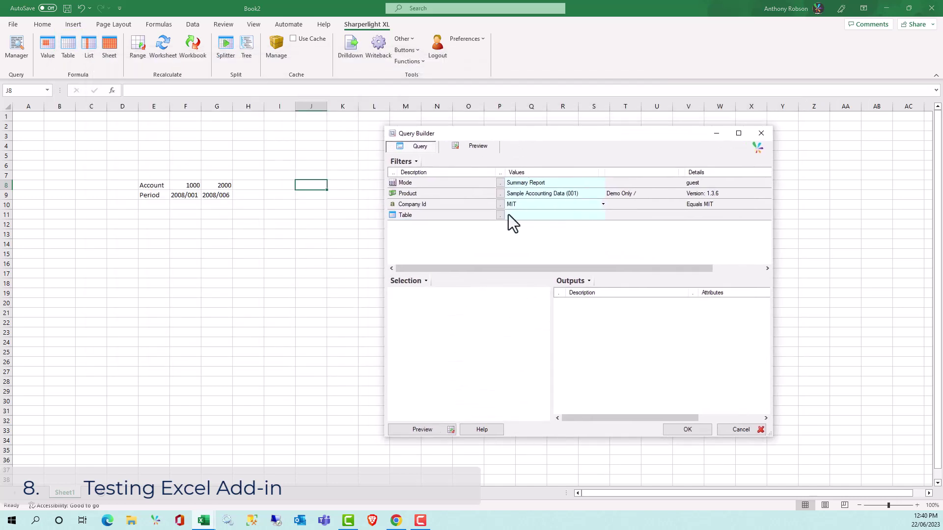
left_click(500, 215)
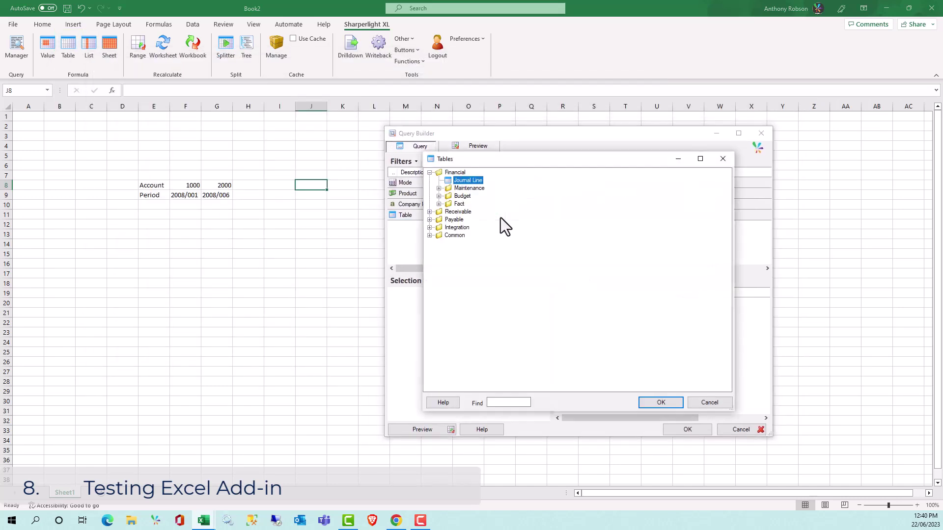
double_click(473, 182)
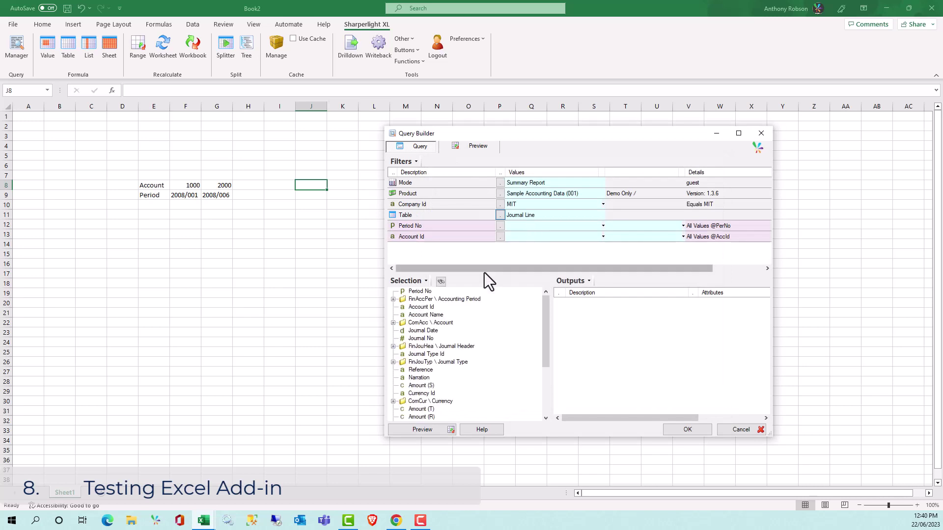
double_click(427, 307)
double_click(433, 315)
double_click(424, 386)
left_click_drag(420, 292, 584, 332)
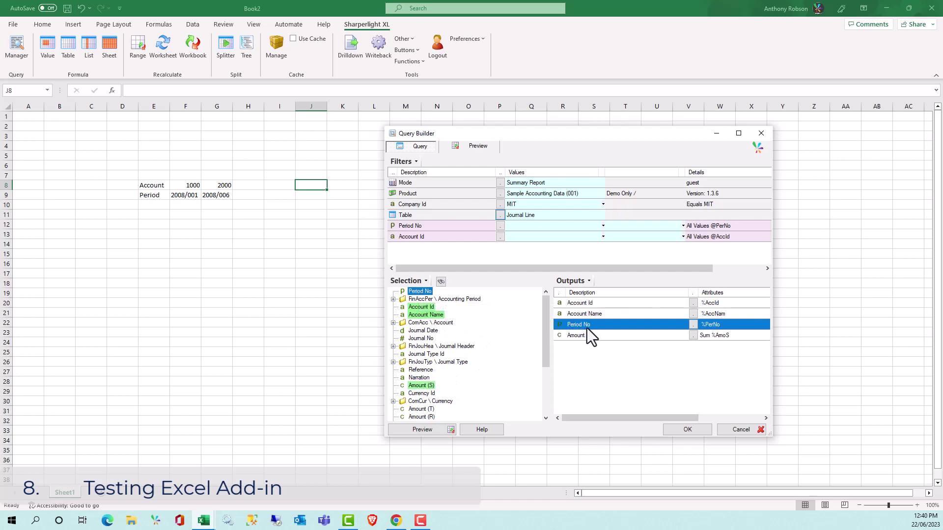
Step: Filter Period No by F9:G9 and Account Id by F8:G8, then accept the name Journal Line
left_click(527, 226)
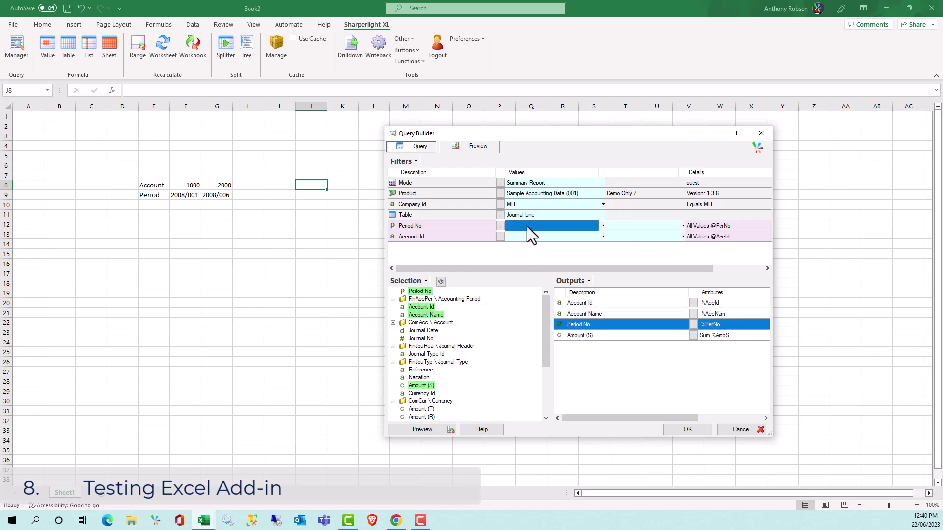
left_click(190, 196)
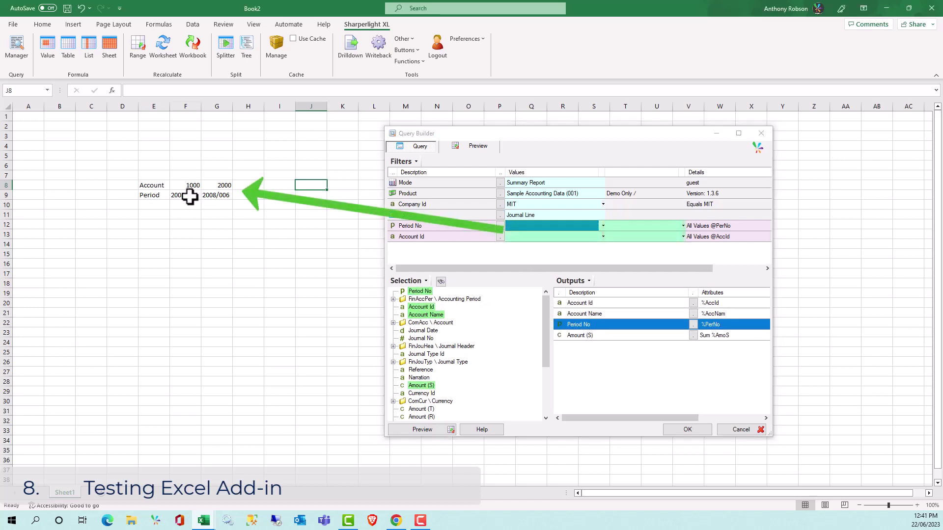
left_click(627, 227)
left_click(217, 197)
left_click(192, 186)
left_click(218, 185)
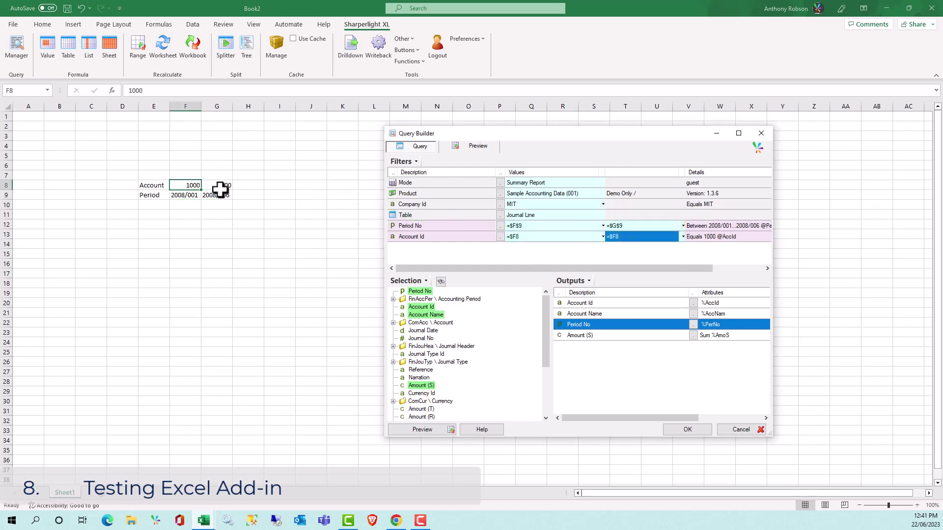
left_click(690, 430)
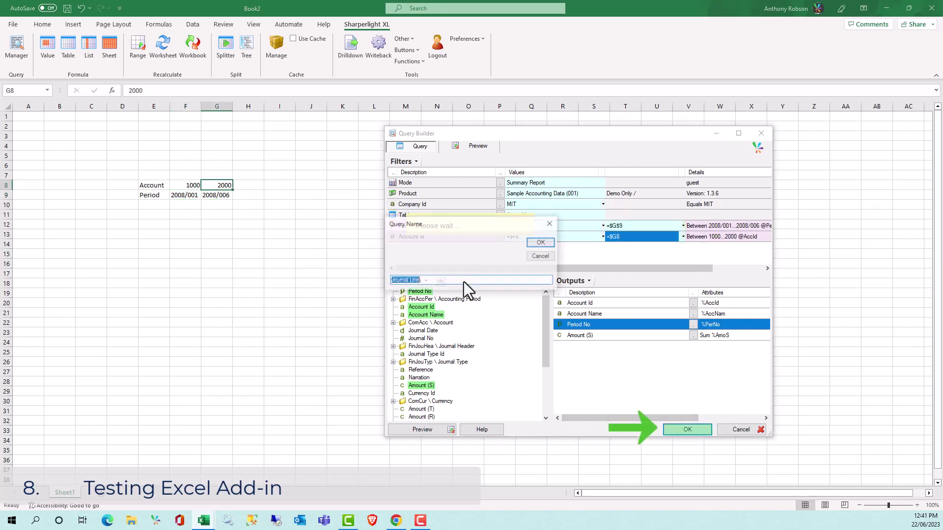
left_click(544, 243)
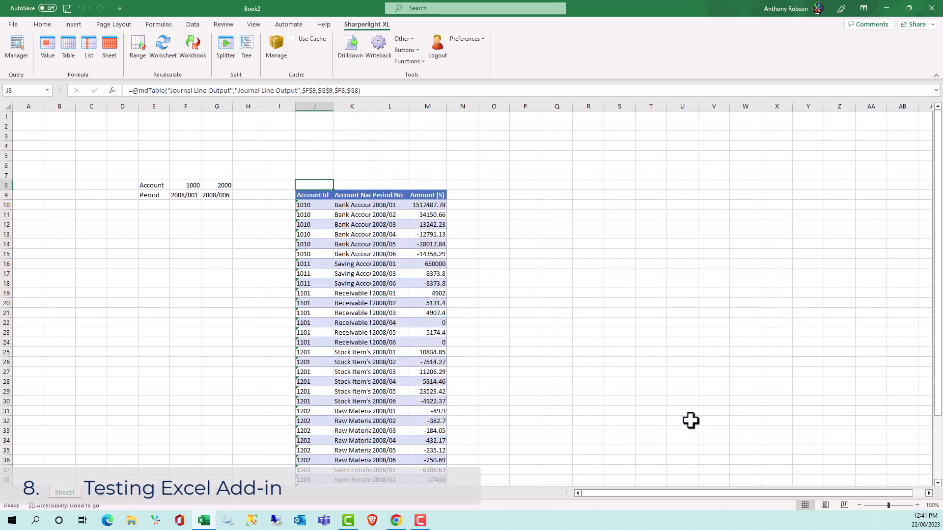
scroll(478, 257, "down", 2)
scroll(478, 257, "down", 1)
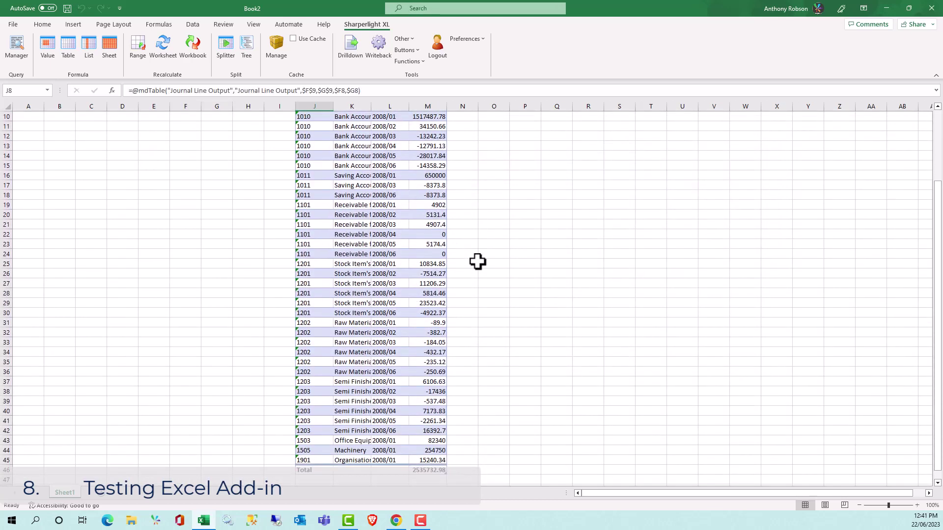
scroll(478, 261, "up", 3)
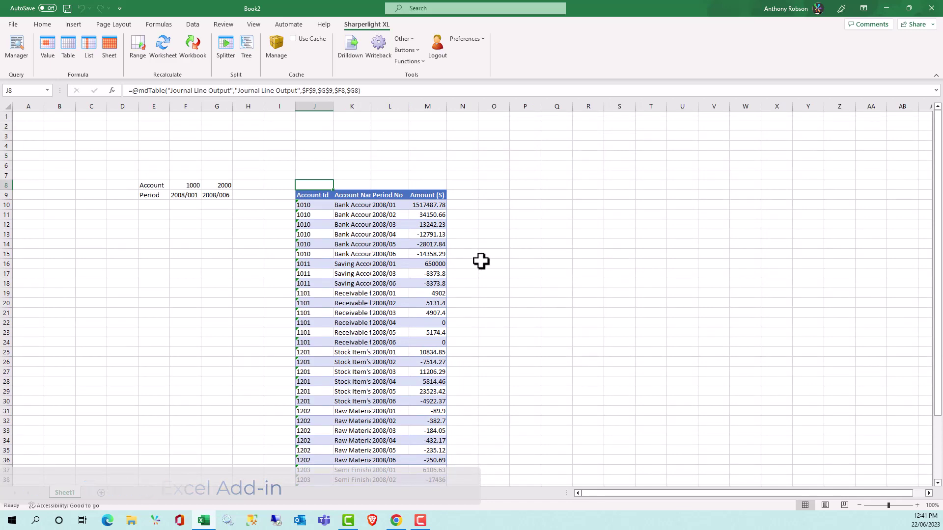